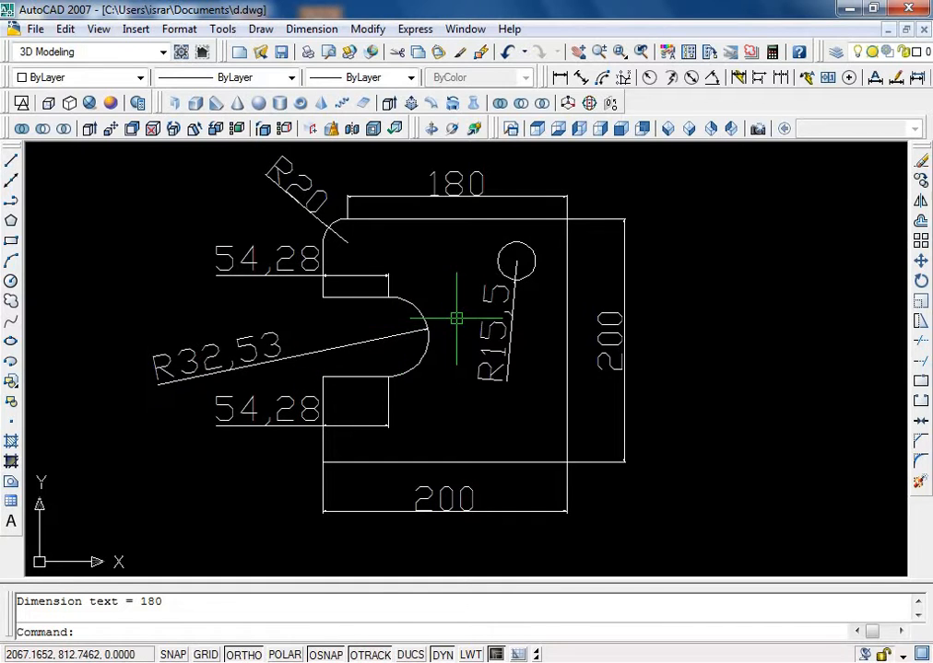
# Create a new metric drawing from scratch and draw a rectangle about 250 by 153 units.
pyautogui.hotkey('ctrl', 'n')
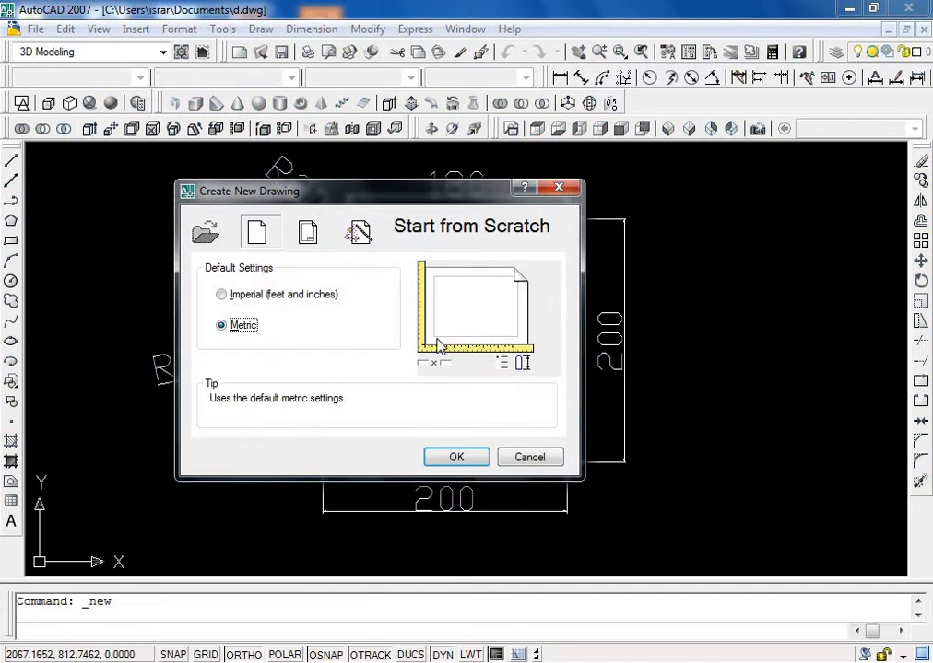
pyautogui.click(457, 456)
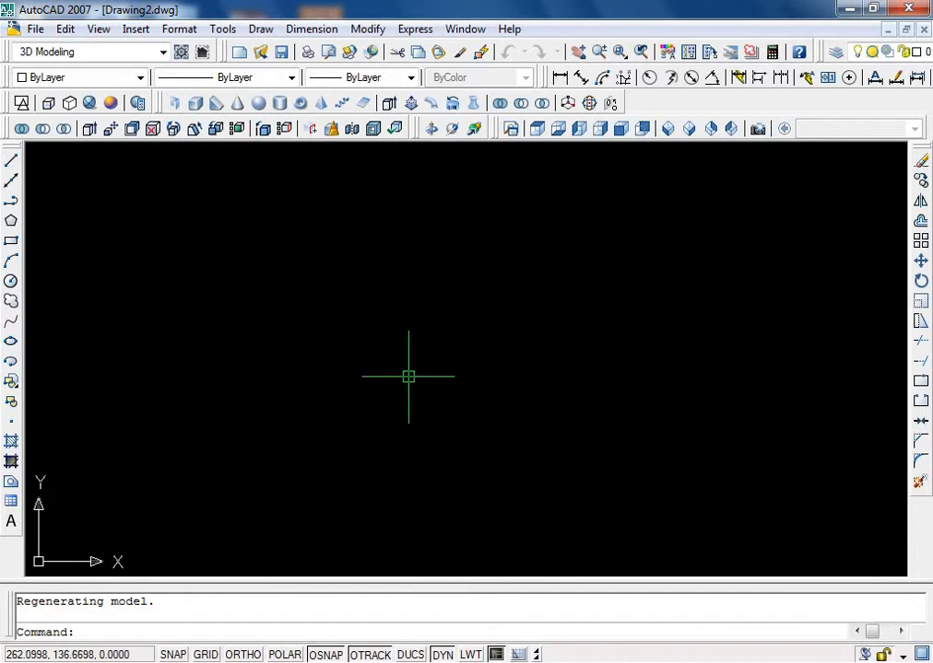
pyautogui.write('rec')
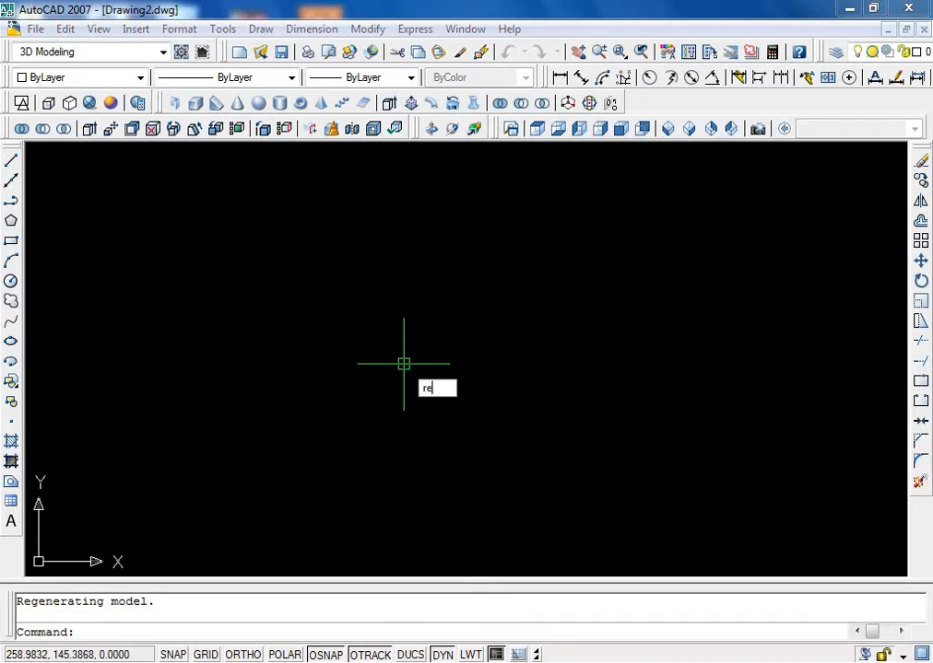
pyautogui.press('Return')
pyautogui.click(264, 259)
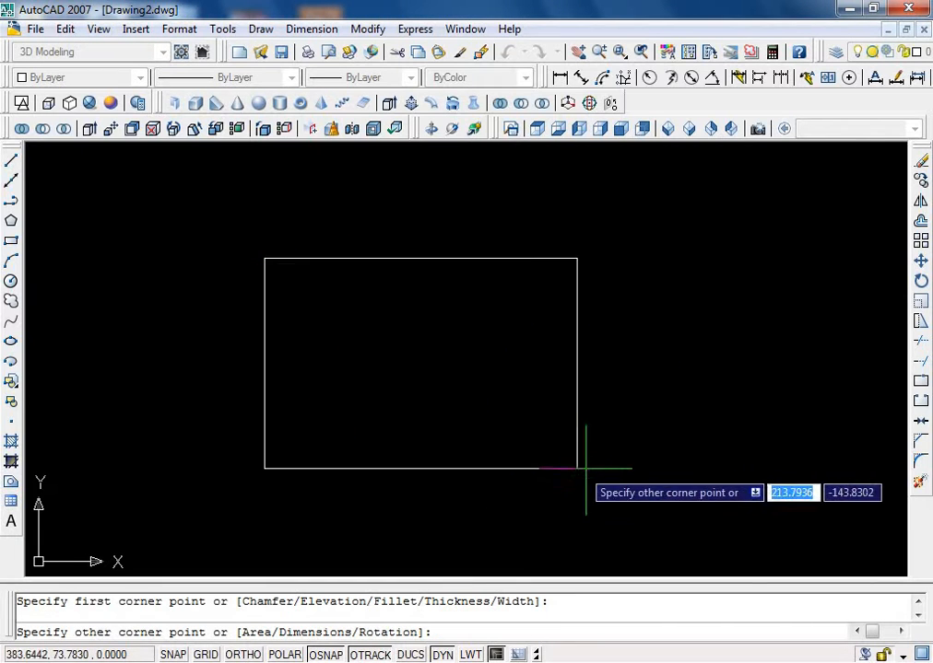
pyautogui.click(633, 485)
pyautogui.write('c')
pyautogui.press('Return')
pyautogui.press('Escape')
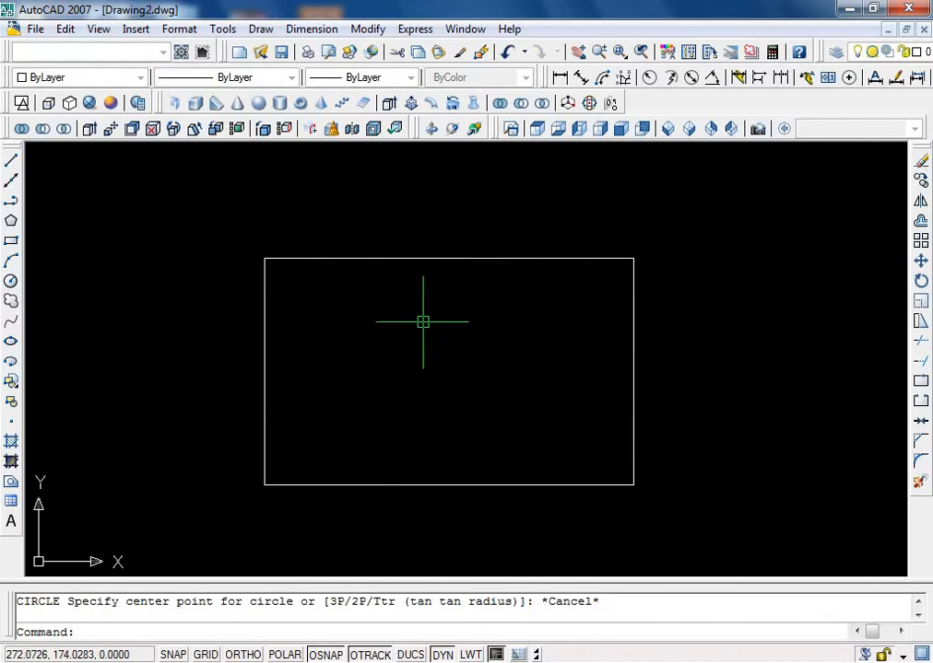
# Fillet the rectangle's upper-left corner with a radius of 50.
pyautogui.write('f')
pyautogui.press('Return')
pyautogui.write('r')
pyautogui.press('Return')
pyautogui.write('50')
pyautogui.press('Return')
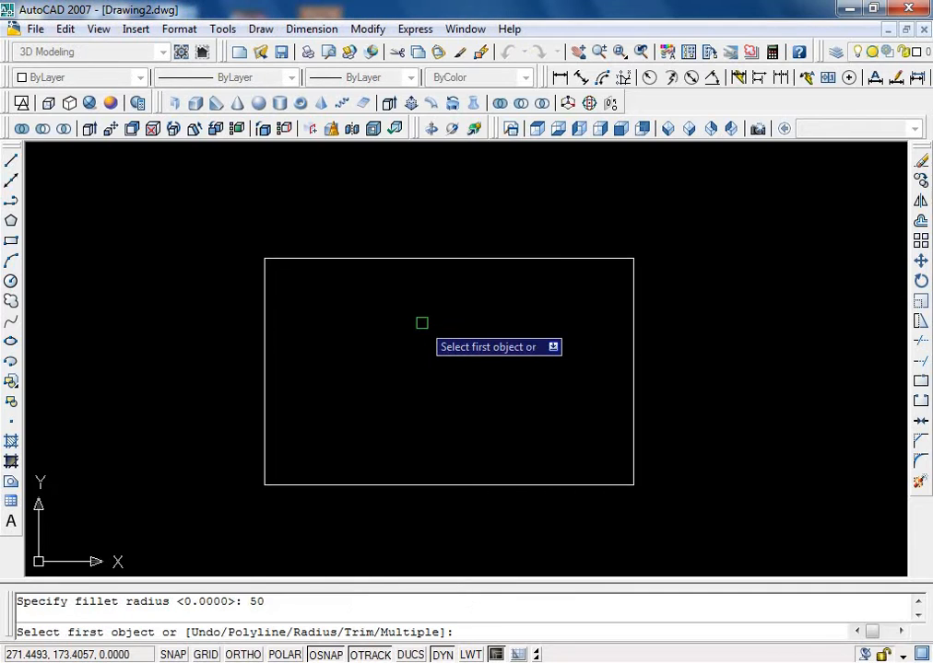
pyautogui.click(335, 259)
pyautogui.click(264, 293)
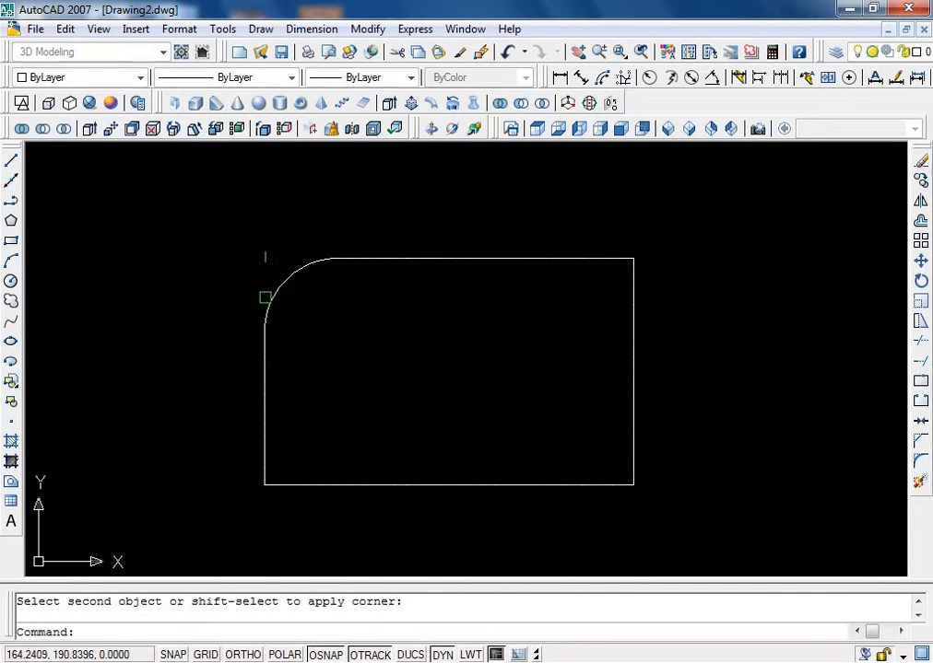
pyautogui.press('Return')
pyautogui.press('Escape')
# Chamfer the rectangle's upper-right and lower-left corners in multiple mode with both distances set to 50.
pyautogui.write('cha')
pyautogui.press('Return')
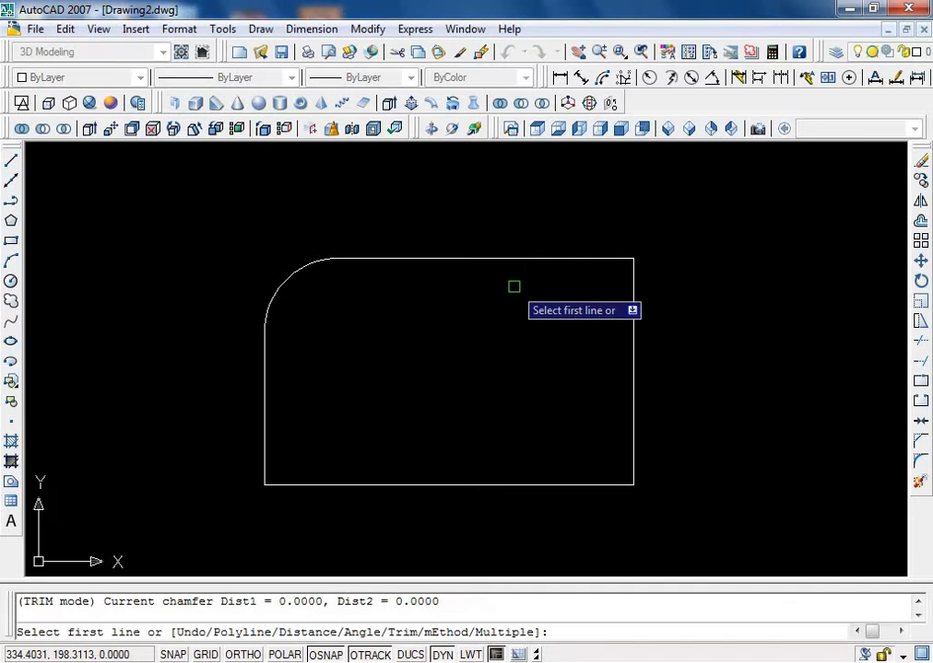
pyautogui.write('d')
pyautogui.press('Return')
pyautogui.write('50')
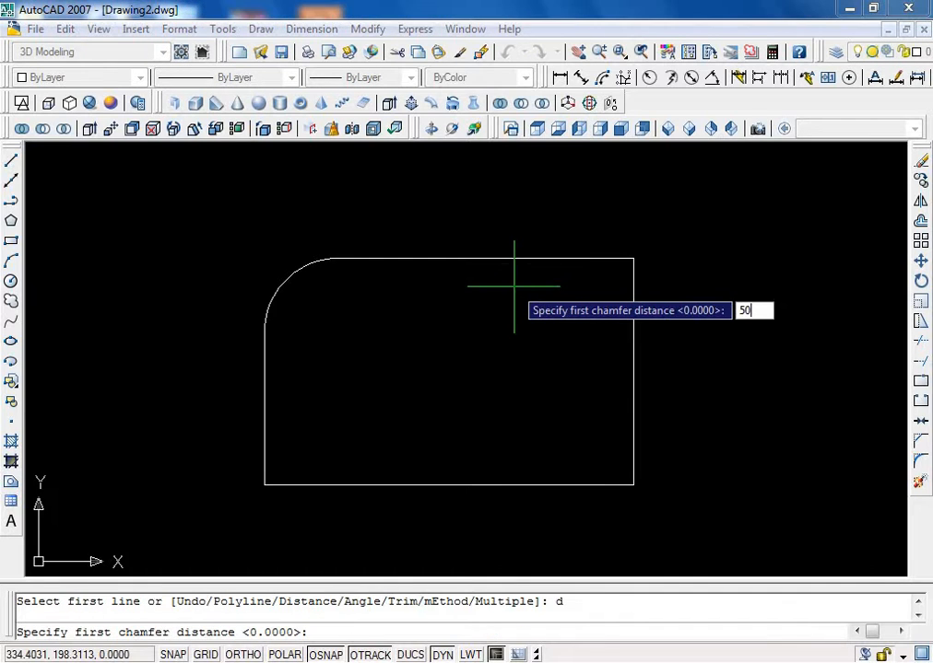
pyautogui.press('Return')
pyautogui.press('Return')
pyautogui.write('m')
pyautogui.press('Return')
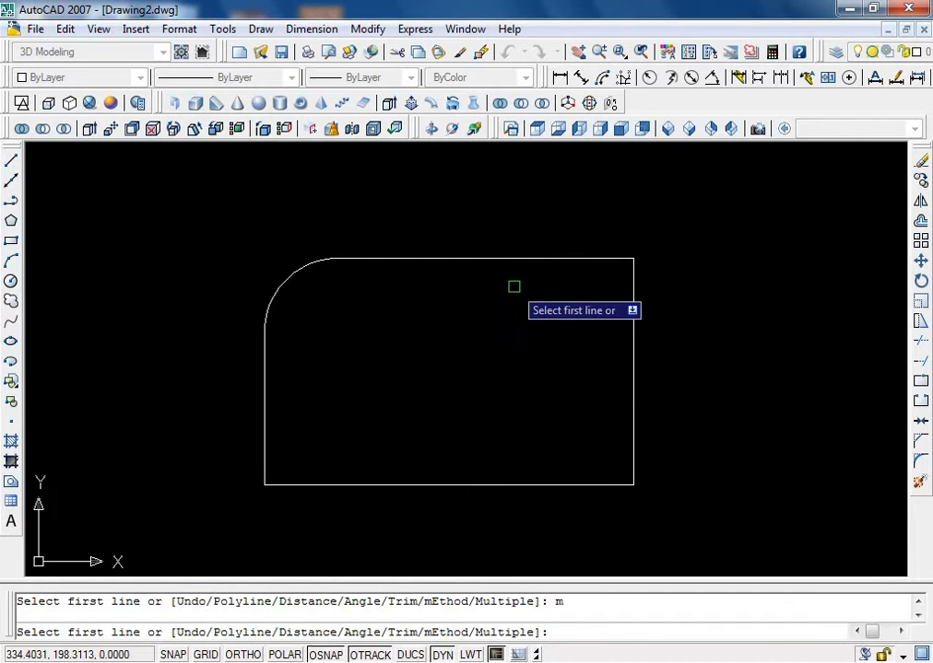
pyautogui.click(554, 259)
pyautogui.click(634, 377)
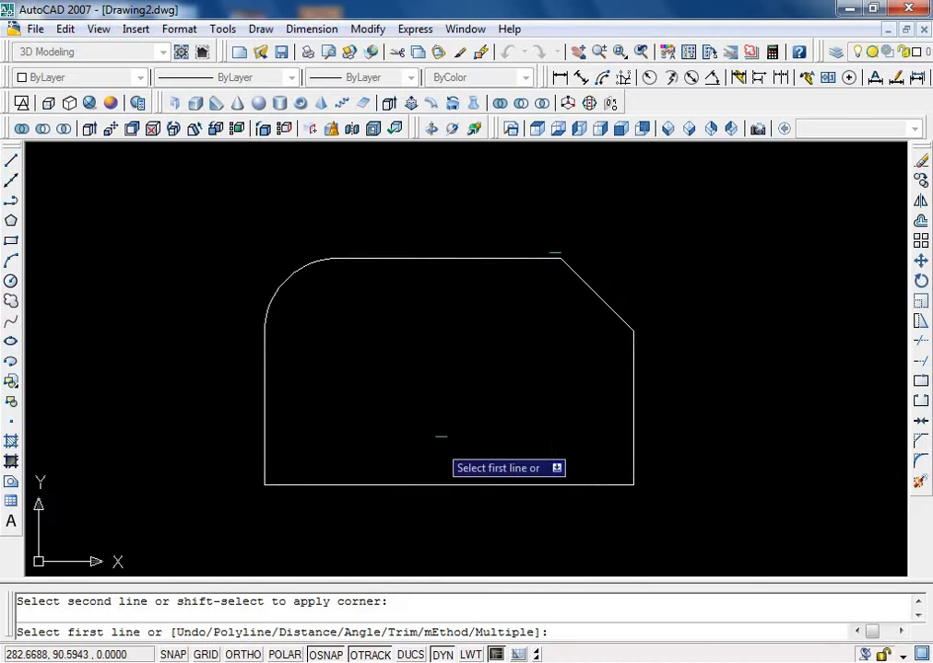
pyautogui.click(340, 484)
pyautogui.click(264, 456)
pyautogui.press('Escape')
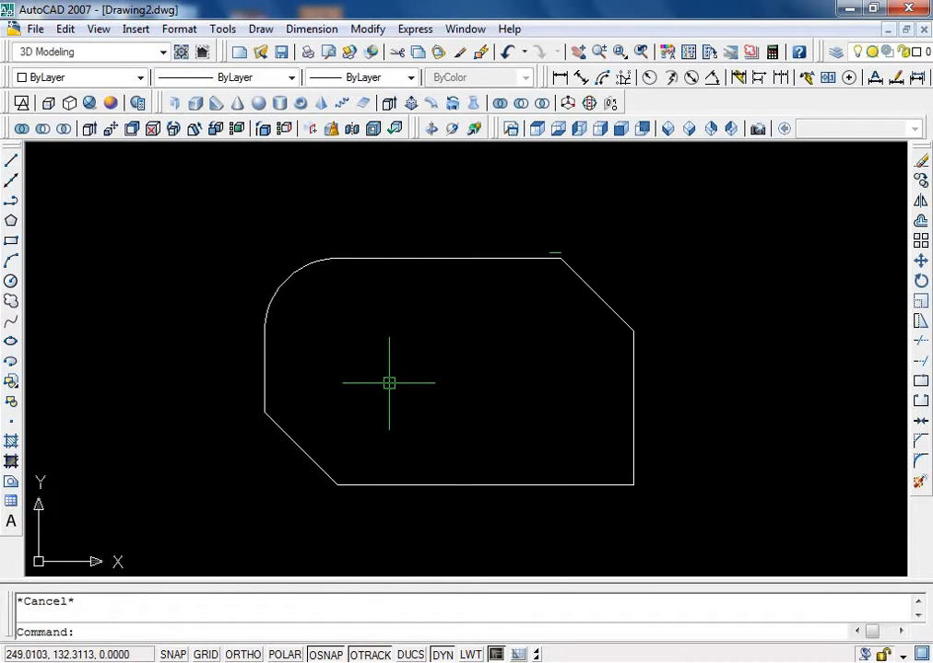
# Draw a circle of radius about 36 inside the outline near its lower-right corner.
pyautogui.write('c')
pyautogui.press('Return')
pyautogui.click(543, 398)
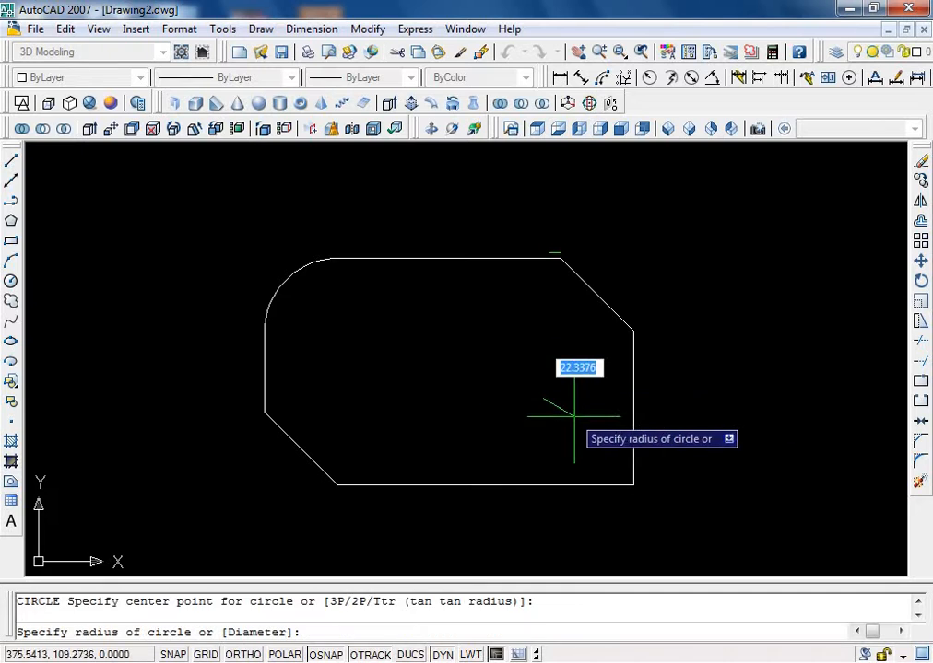
pyautogui.click(590, 425)
pyautogui.press('Escape')
# Draw a horizontal line with Ortho on from the circle's top quadrant to the outline's right edge.
pyautogui.write('l')
pyautogui.press('Return')
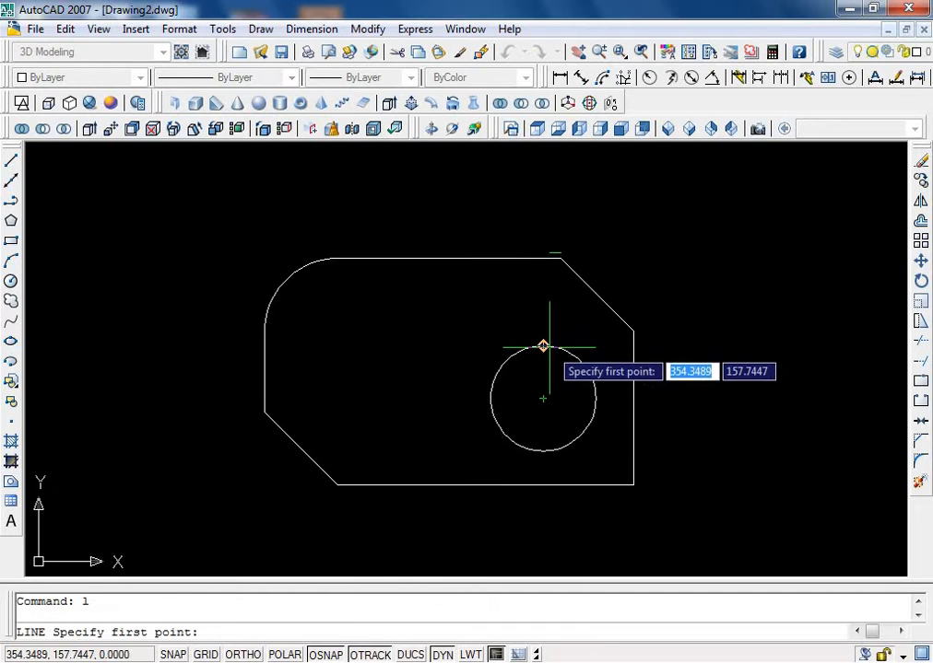
pyautogui.click(543, 345)
pyautogui.press('F8')
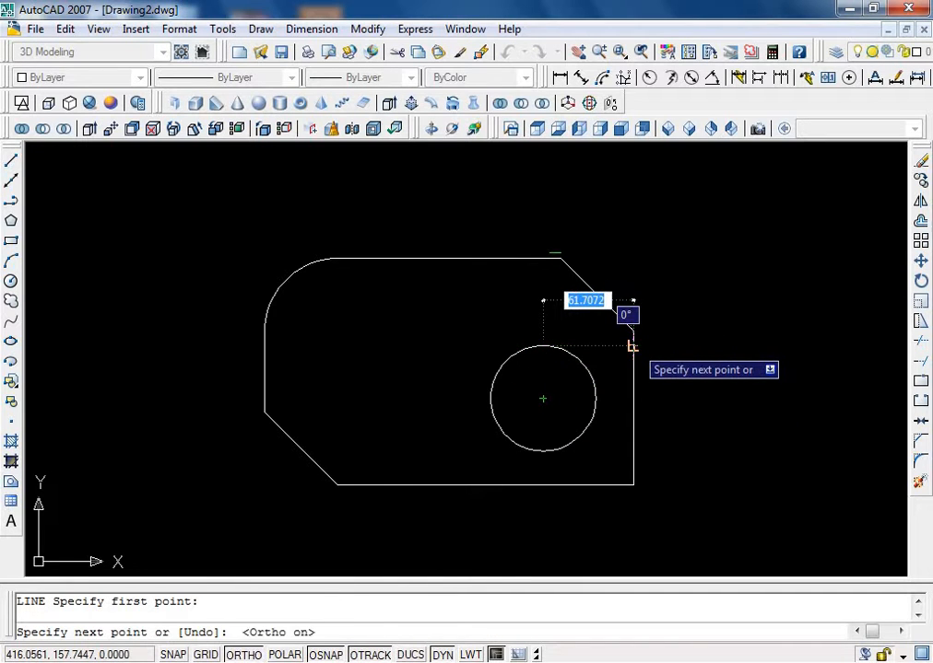
pyautogui.click(632, 346)
pyautogui.press('Return')
pyautogui.press('Return')
pyautogui.click(543, 450)
pyautogui.press('Escape')
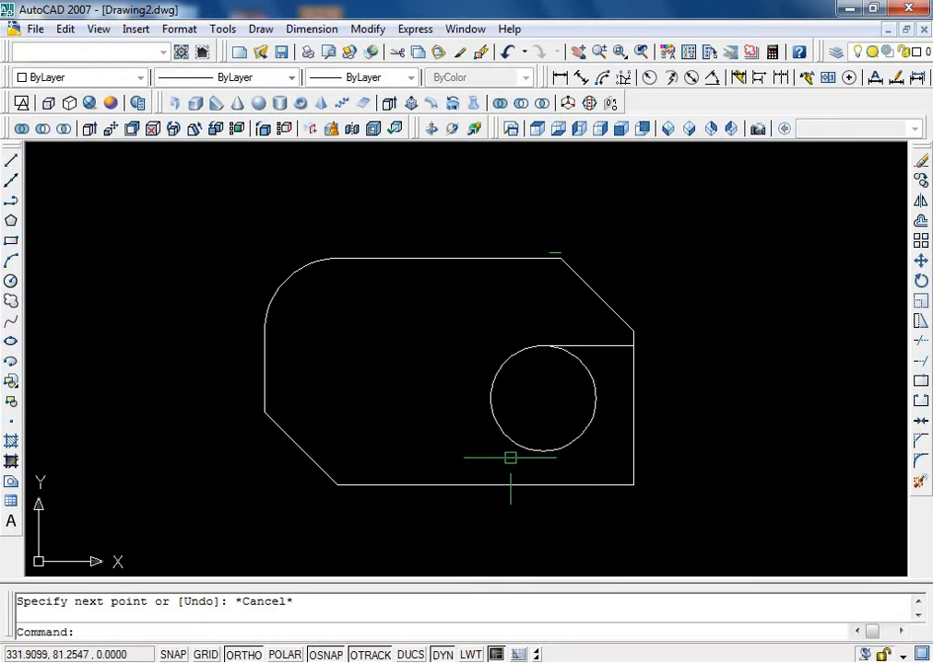
# Draw a vertical line from the circle's left side down to the outline's bottom edge.
pyautogui.write('l')
pyautogui.press('Return')
pyautogui.click(491, 409)
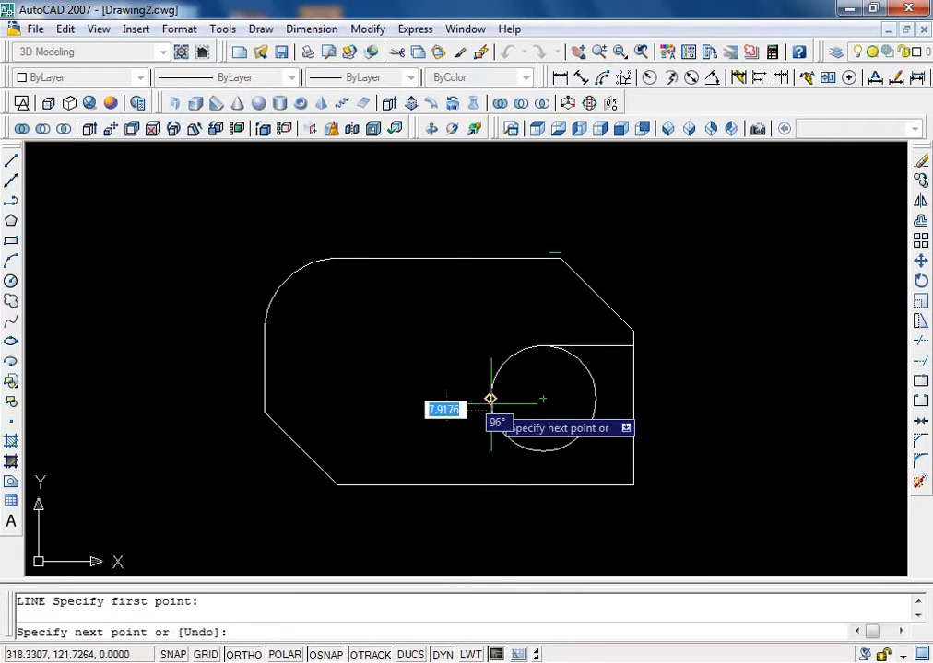
pyautogui.click(491, 484)
pyautogui.press('Return')
# Trim the circle's outer arc and the right and bottom edge segments to leave a rounded notch in the lower-right corner.
pyautogui.write('tr')
pyautogui.press('Return')
pyautogui.press('Return')
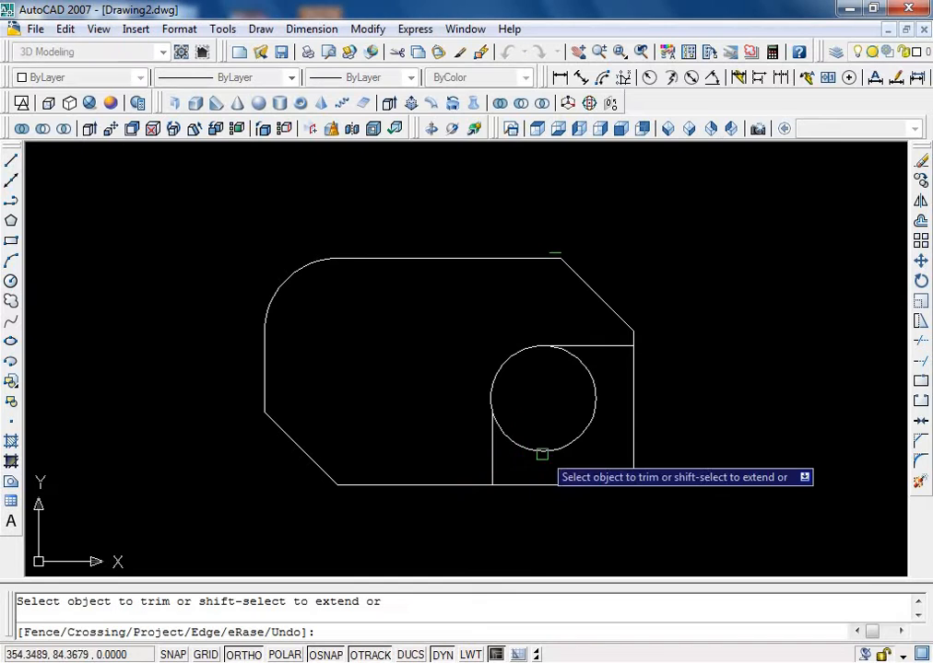
pyautogui.click(541, 452)
pyautogui.click(632, 395)
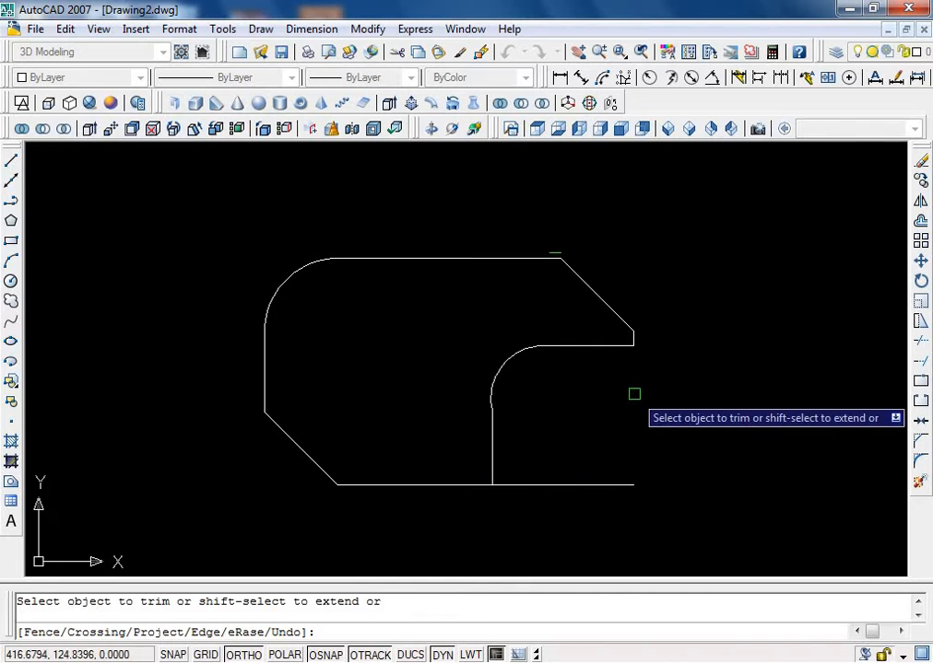
pyautogui.click(587, 484)
pyautogui.scroll(1, 462, 367)
pyautogui.press('Escape')
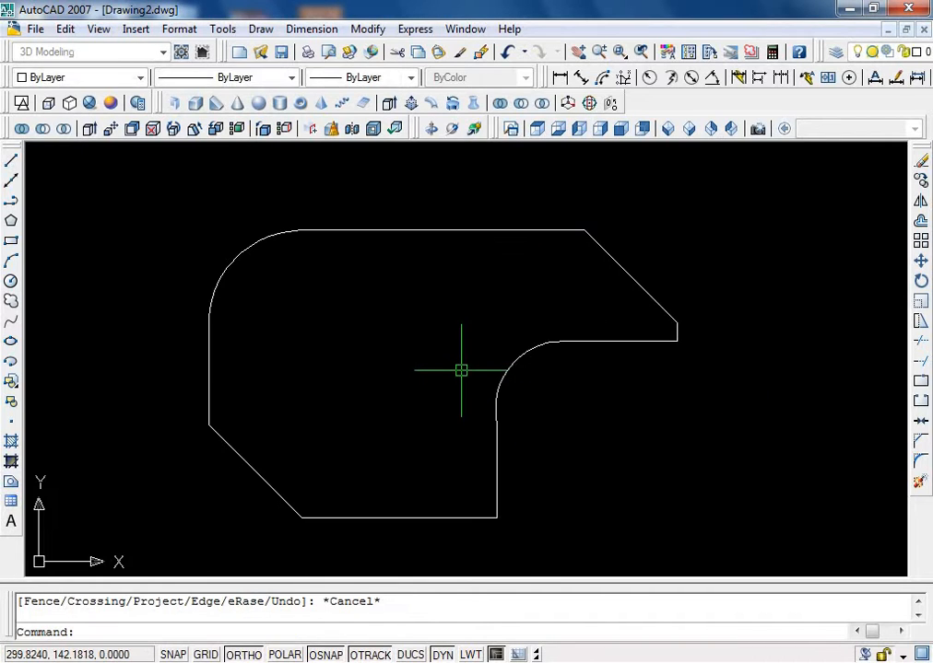
pyautogui.write('c')
pyautogui.press('Return')
pyautogui.click(313, 318)
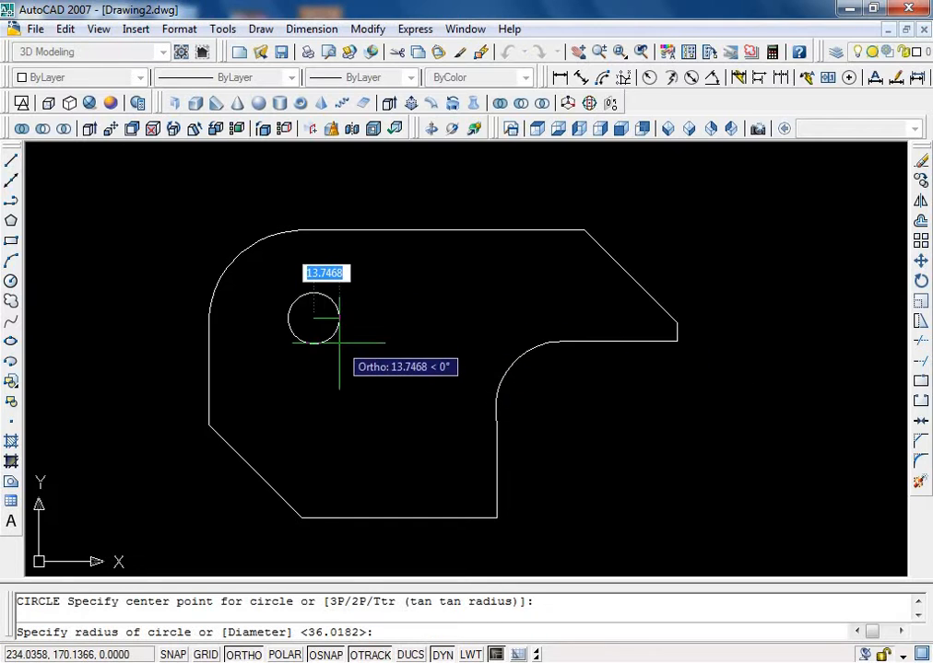
pyautogui.press('Escape')
# Draw a circle of radius about 18 centred on the upper-left fillet's centre point.
pyautogui.write('c')
pyautogui.press('Return')
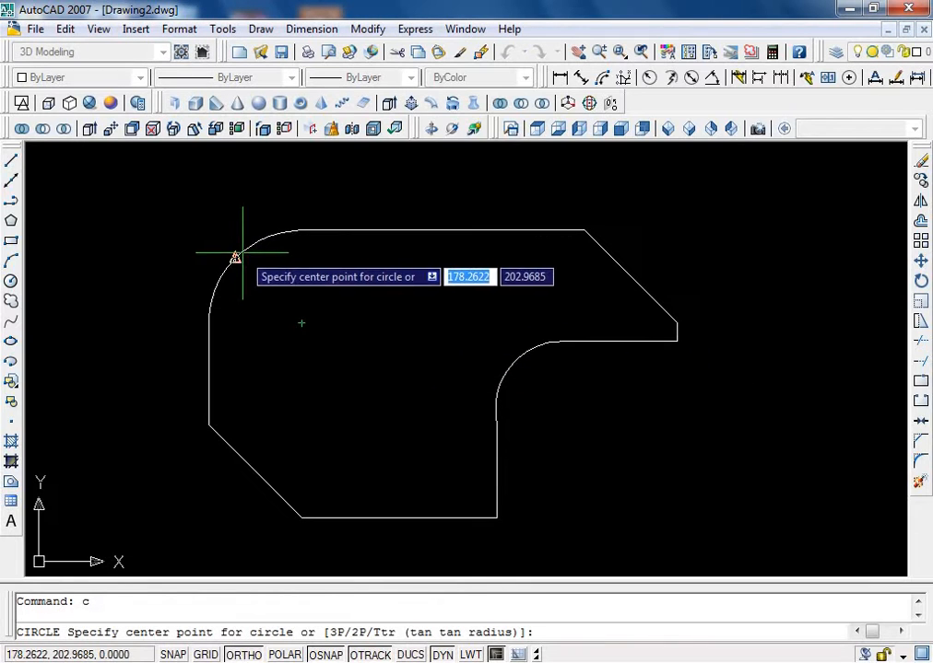
pyautogui.click(301, 323)
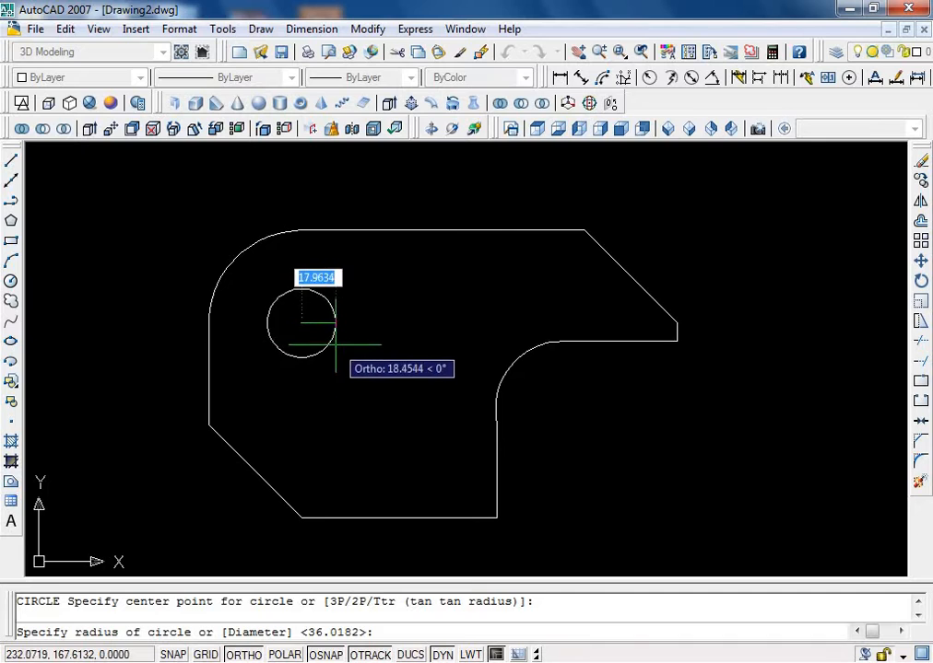
pyautogui.click(333, 334)
pyautogui.scroll(-1, 451, 343)
pyautogui.press('Escape')
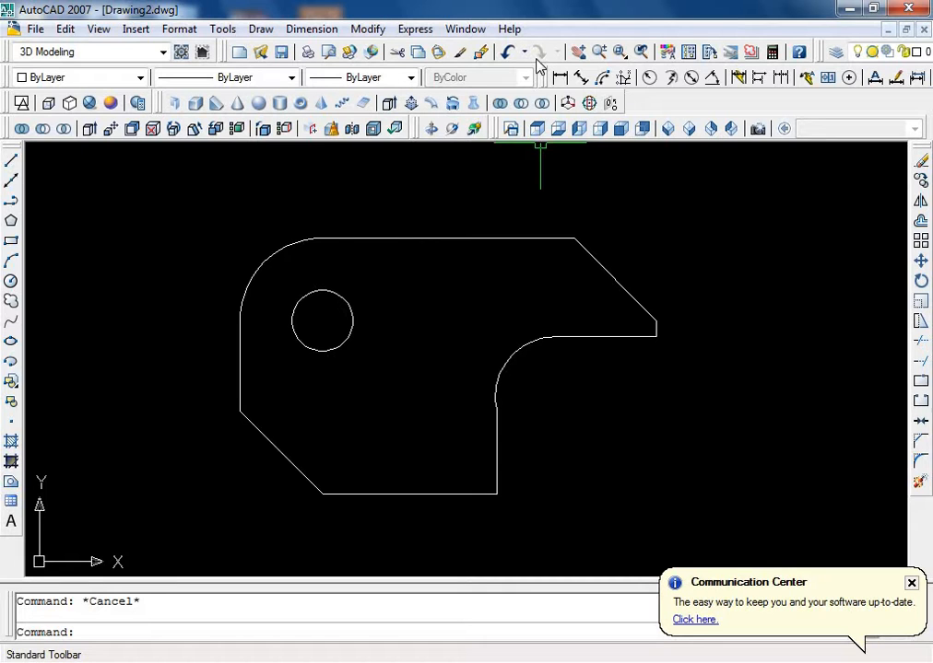
pyautogui.click(318, 29)
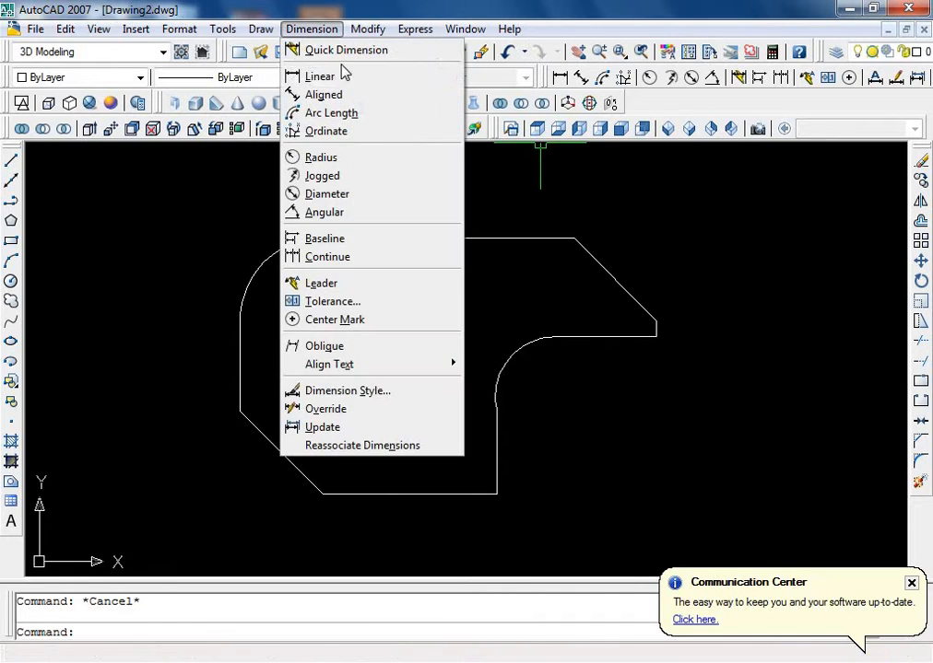
pyautogui.click(537, 175)
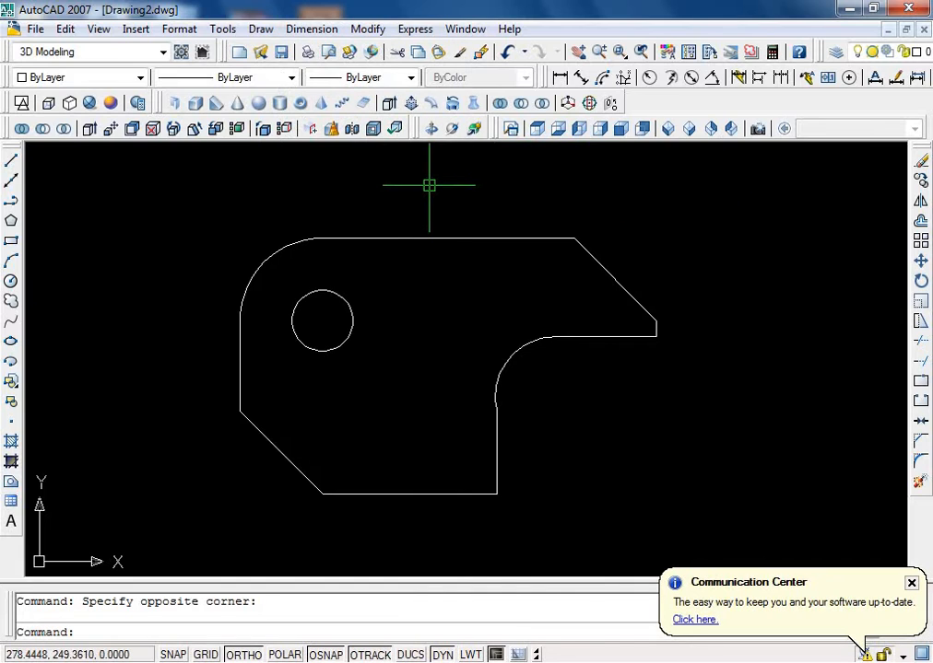
pyautogui.scroll(-3, 359, 304)
pyautogui.scroll(2, 362, 303)
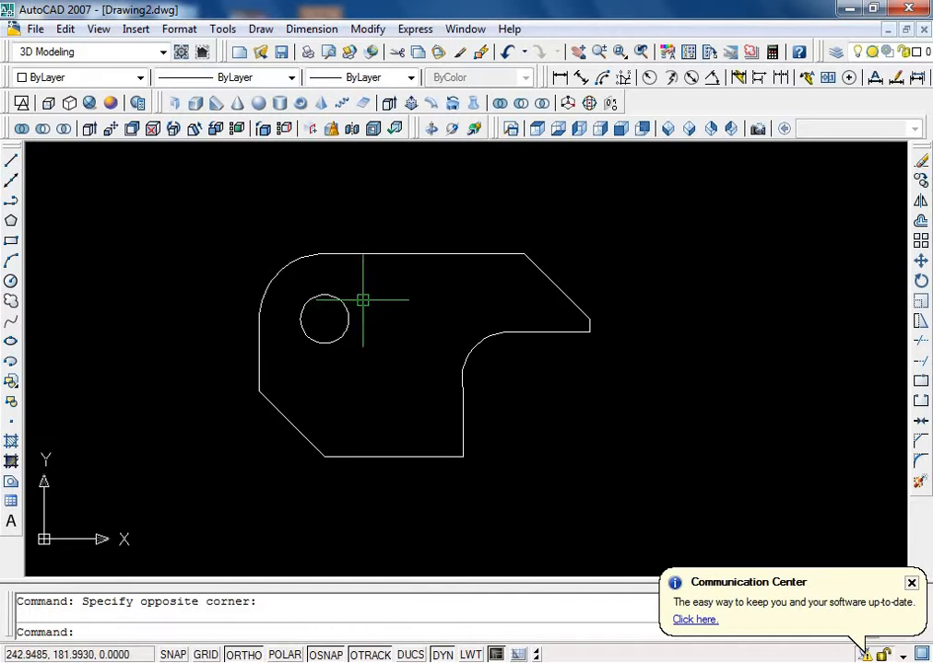
# Add a linear dimension to the outline's top horizontal edge, placed above it.
pyautogui.write('dli')
pyautogui.press('Return')
pyautogui.press('Return')
pyautogui.click(385, 254)
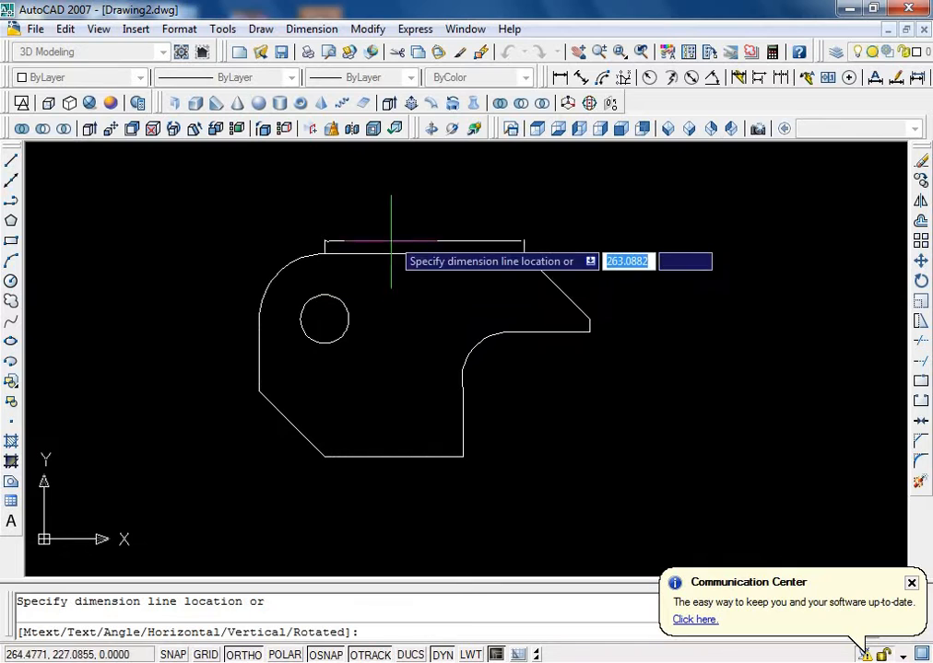
pyautogui.click(389, 222)
# Add a horizontal linear dimension to the upper-right chamfer, placed level with the top edge's dimension.
pyautogui.press('Return')
pyautogui.press('Return')
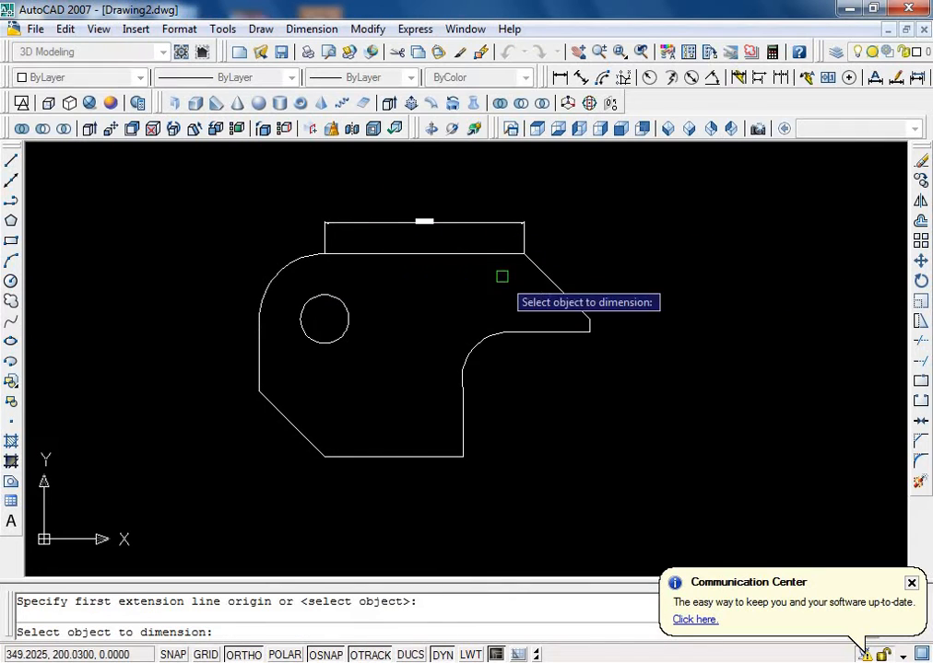
pyautogui.click(553, 286)
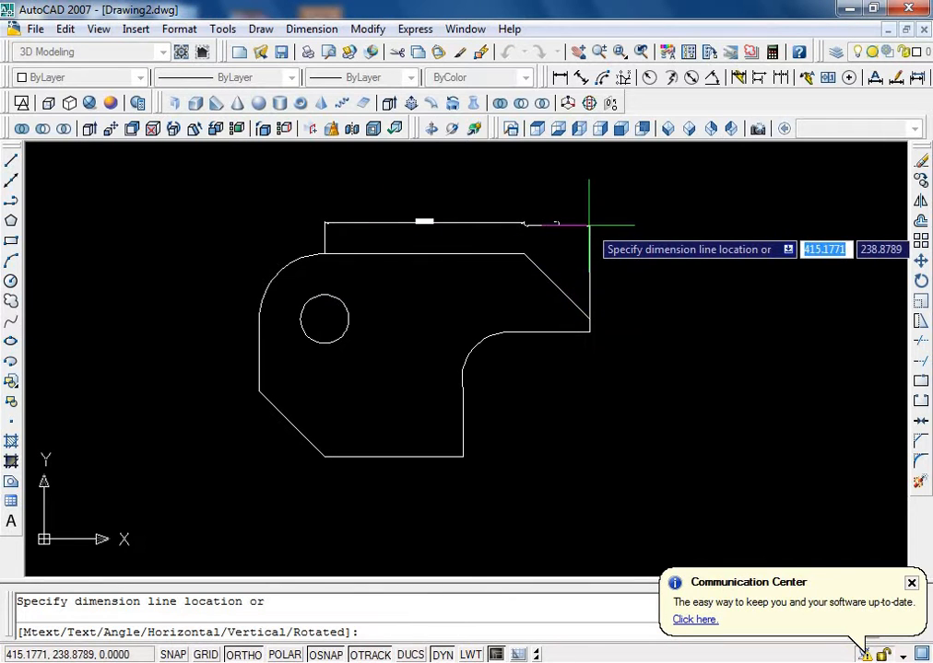
pyautogui.click(589, 225)
pyautogui.press('Escape')
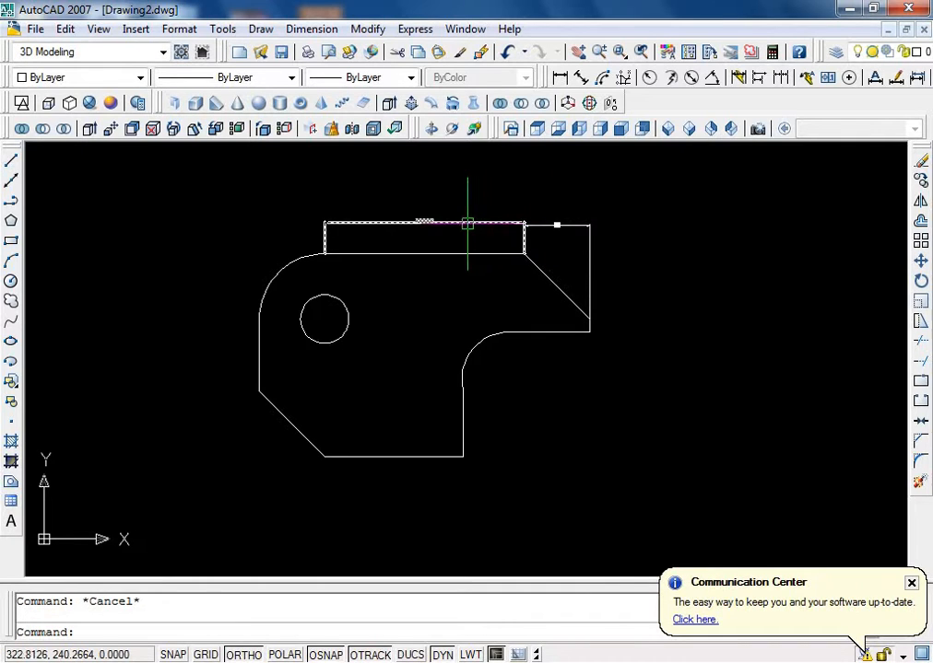
# Add a radius dimension to the small circle, placed outside the outline beyond the upper-left fillet.
pyautogui.scroll(6, 420, 225)
pyautogui.scroll(-5, 419, 225)
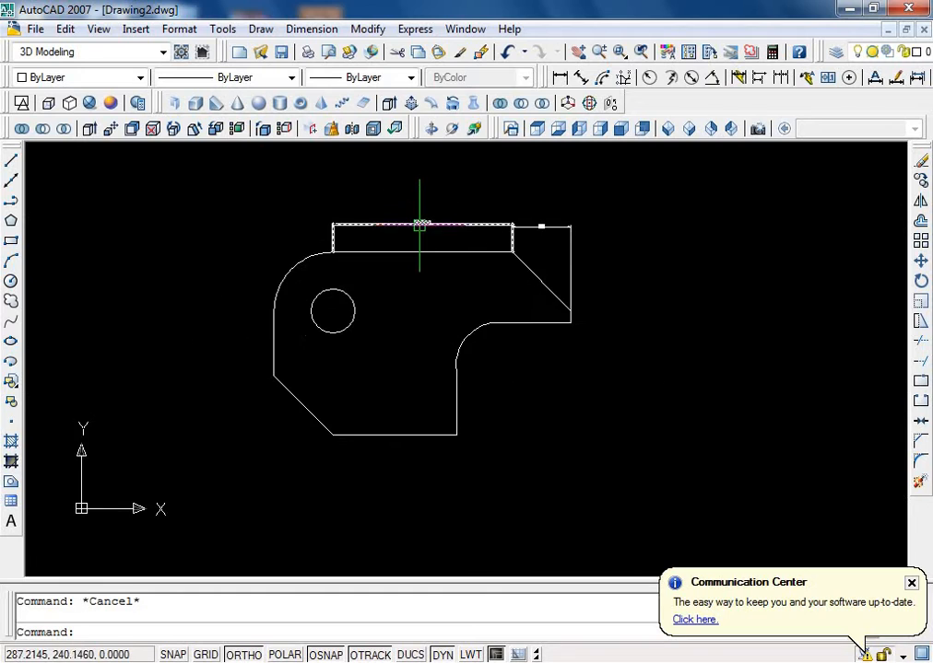
pyautogui.scroll(2, 423, 223)
pyautogui.scroll(-3, 408, 234)
pyautogui.scroll(2, 378, 296)
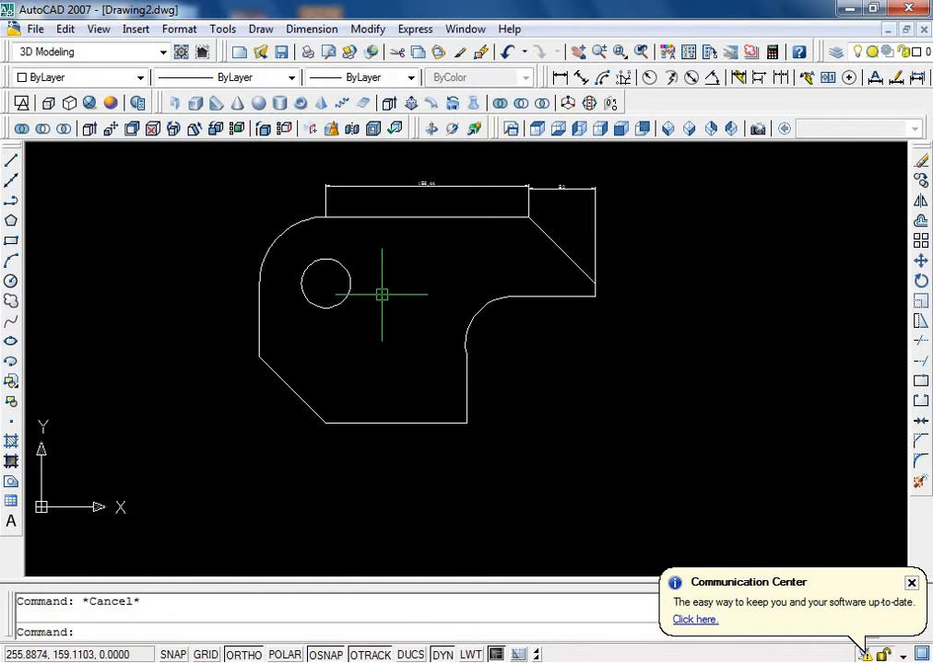
pyautogui.click(649, 79)
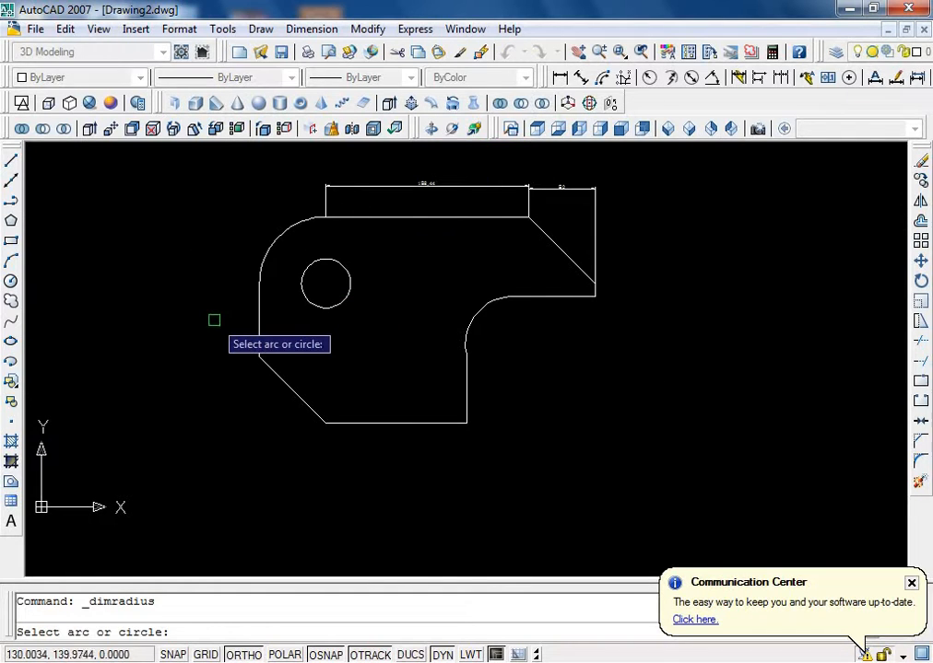
pyautogui.click(308, 270)
pyautogui.click(239, 212)
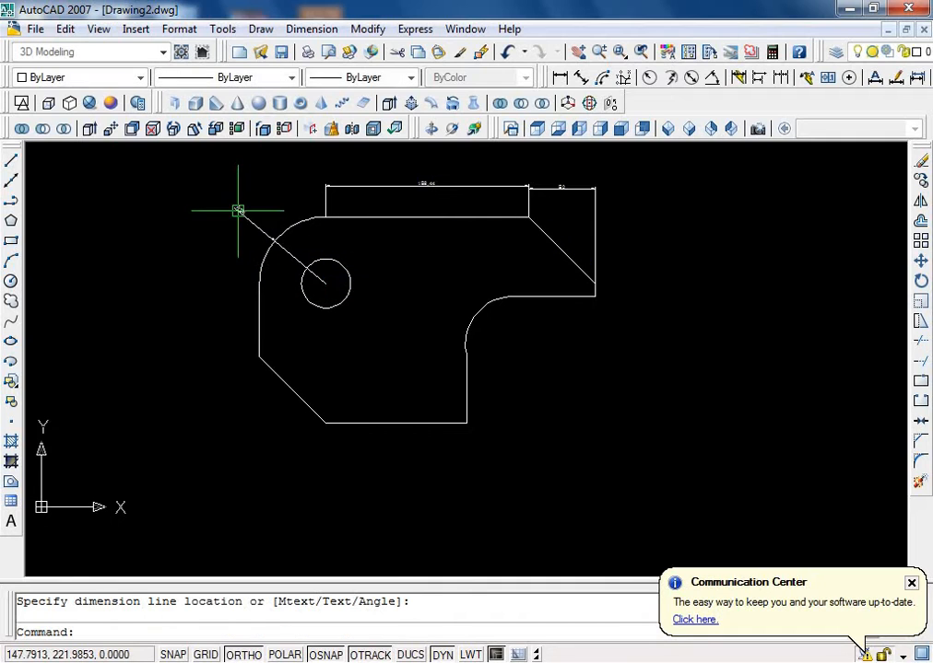
# Add a radius dimension to the rounded notch arc, placed just outside the outline below the arc.
pyautogui.press('Return')
pyautogui.click(483, 300)
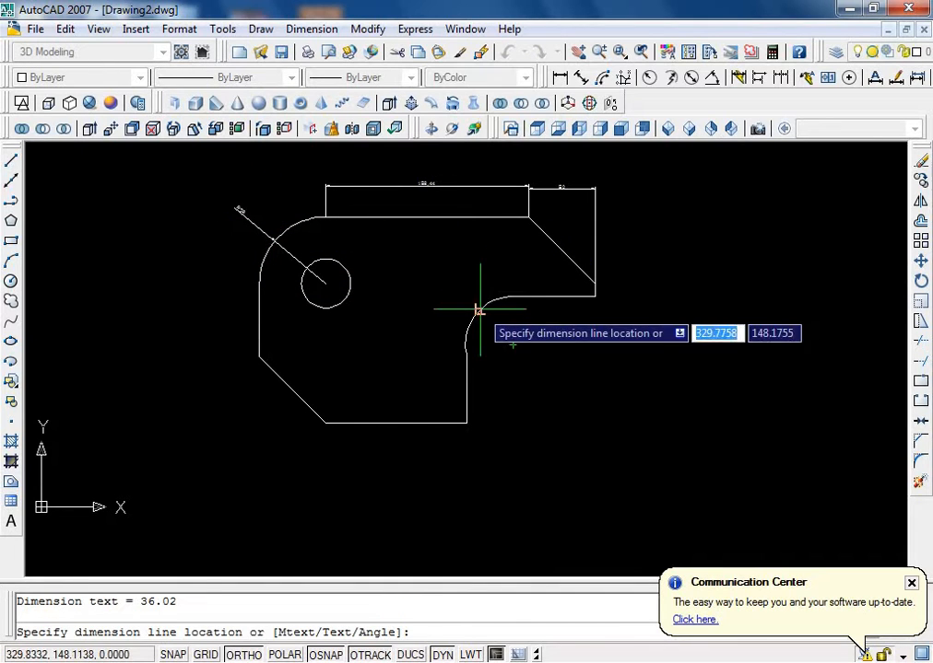
pyautogui.click(483, 320)
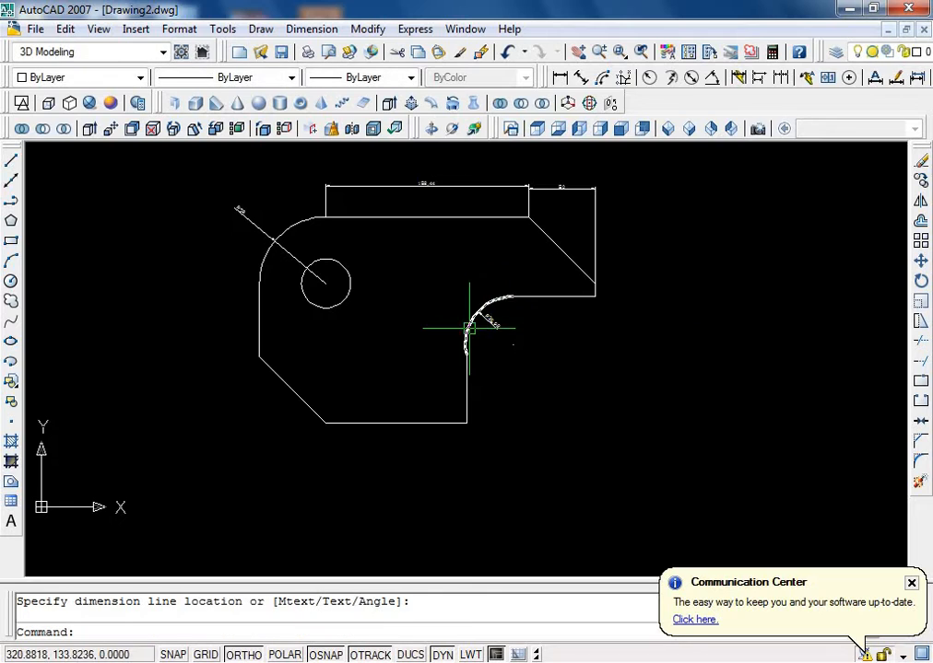
# Open the ISO-25 dimension style for modification.
pyautogui.scroll(2, 483, 335)
pyautogui.scroll(-3, 396, 262)
pyautogui.scroll(2, 396, 269)
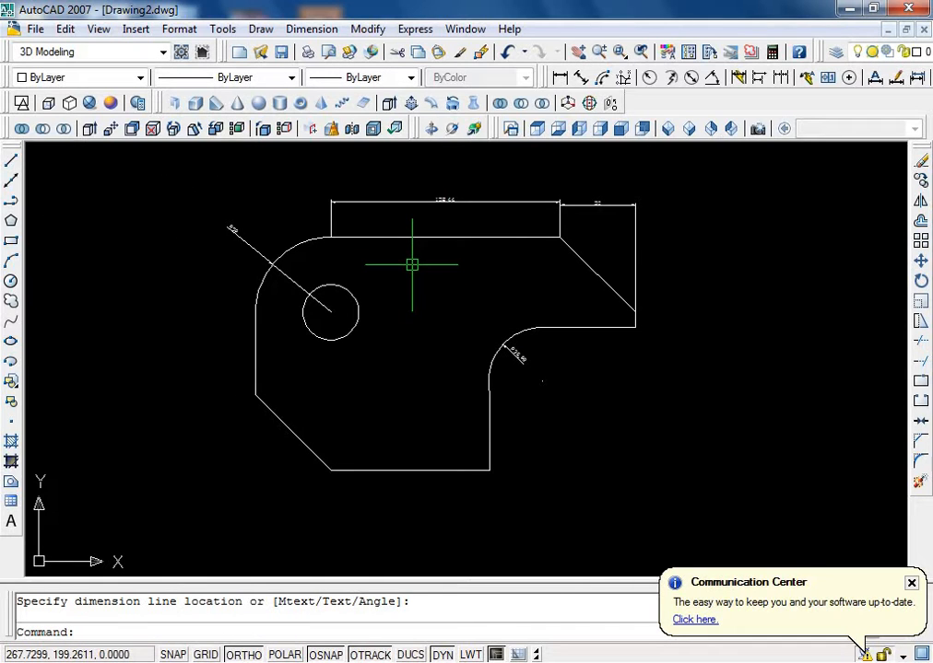
pyautogui.write('d')
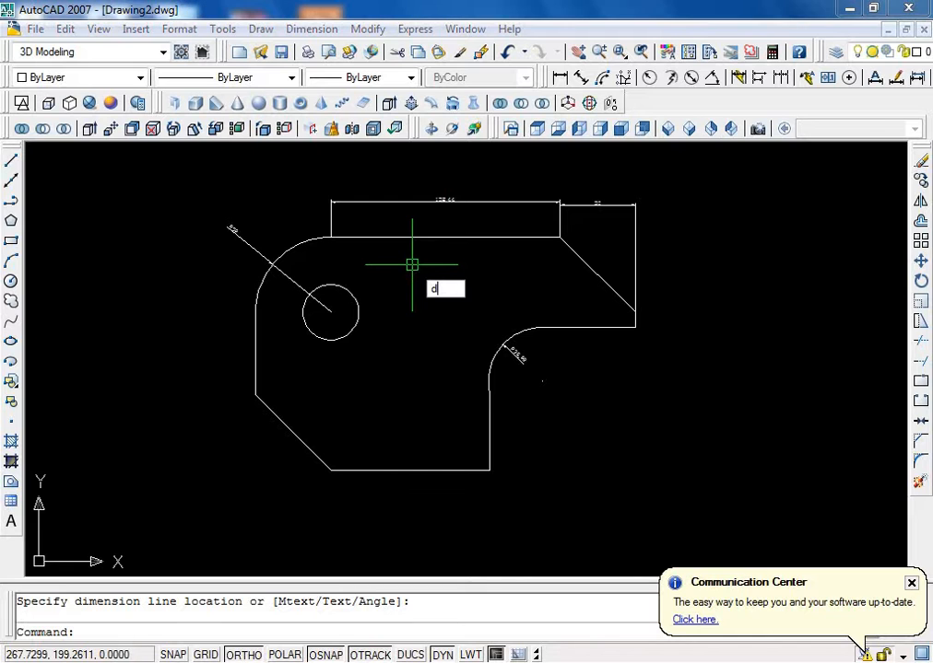
pyautogui.press('Return')
pyautogui.moveTo(420, 189); pyautogui.dragTo(414, 172)
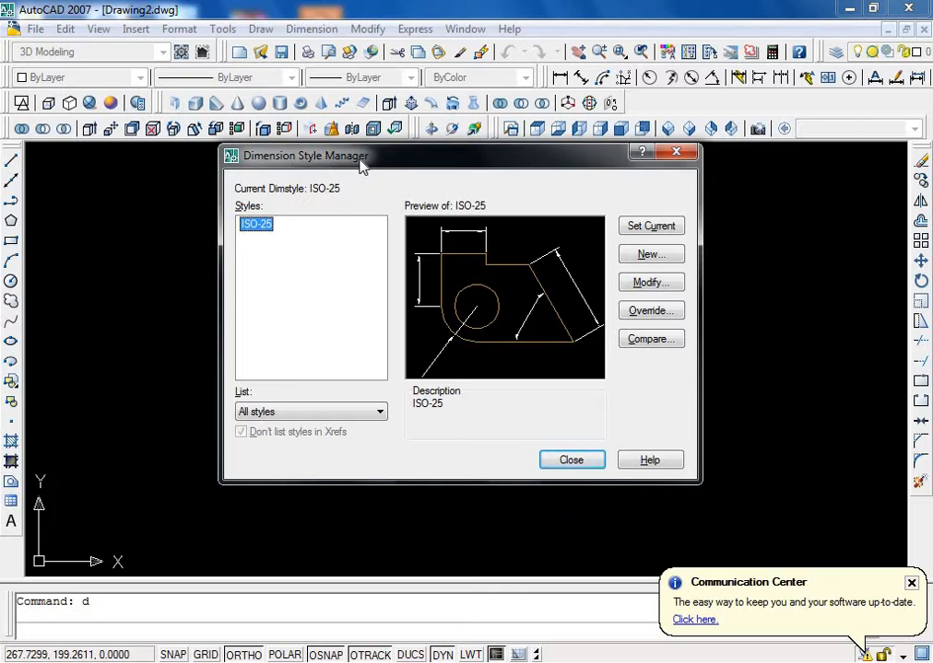
pyautogui.click(650, 289)
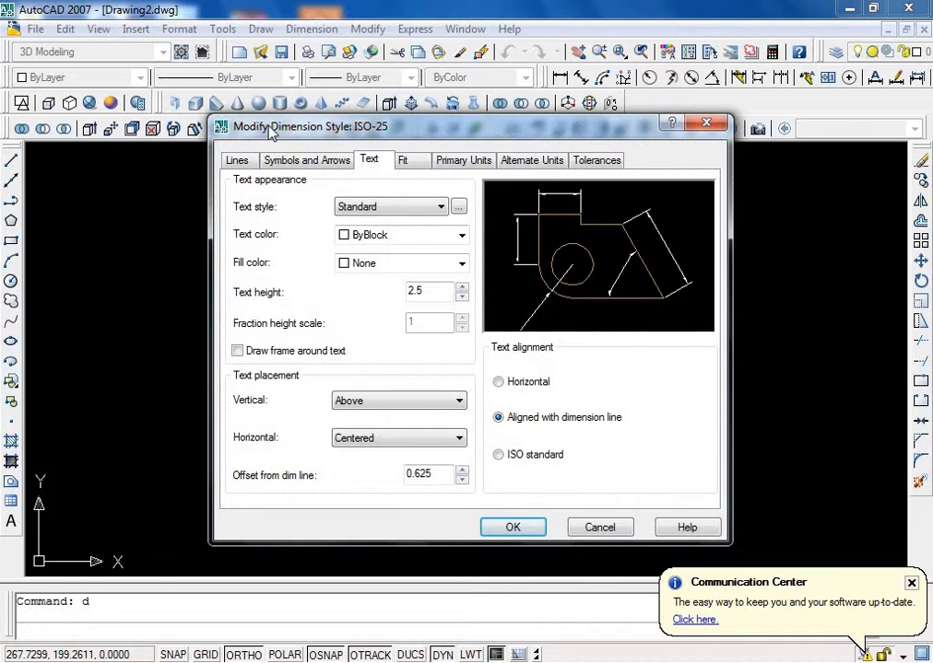
# Look through the ISO-25 style's settings for lines, arrows, text, fit, primary and alternate units, and tolerances, ending at the text settings.
pyautogui.moveTo(270, 132); pyautogui.dragTo(272, 120)
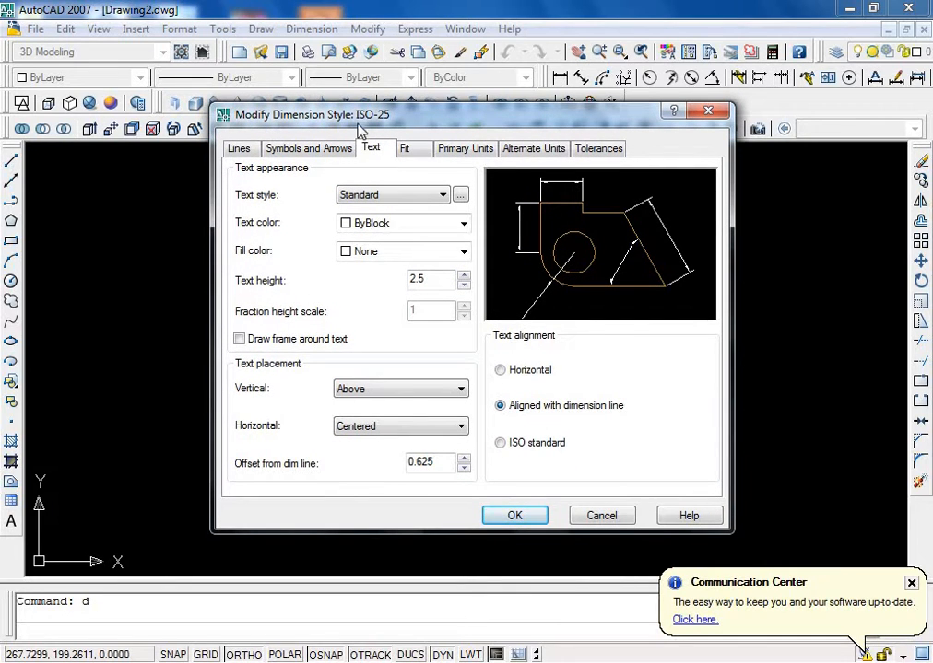
pyautogui.click(237, 150)
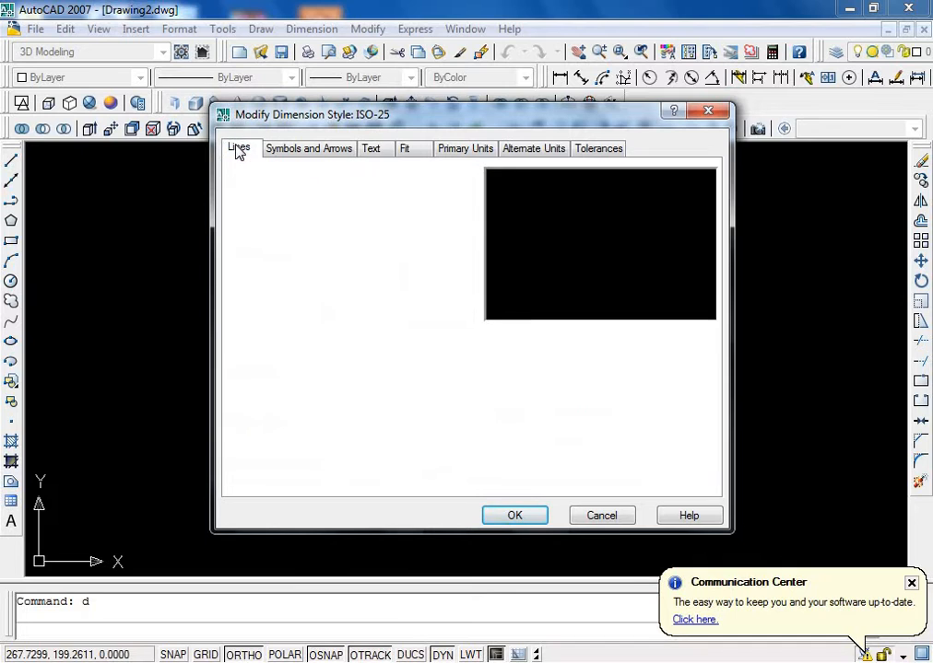
pyautogui.click(301, 149)
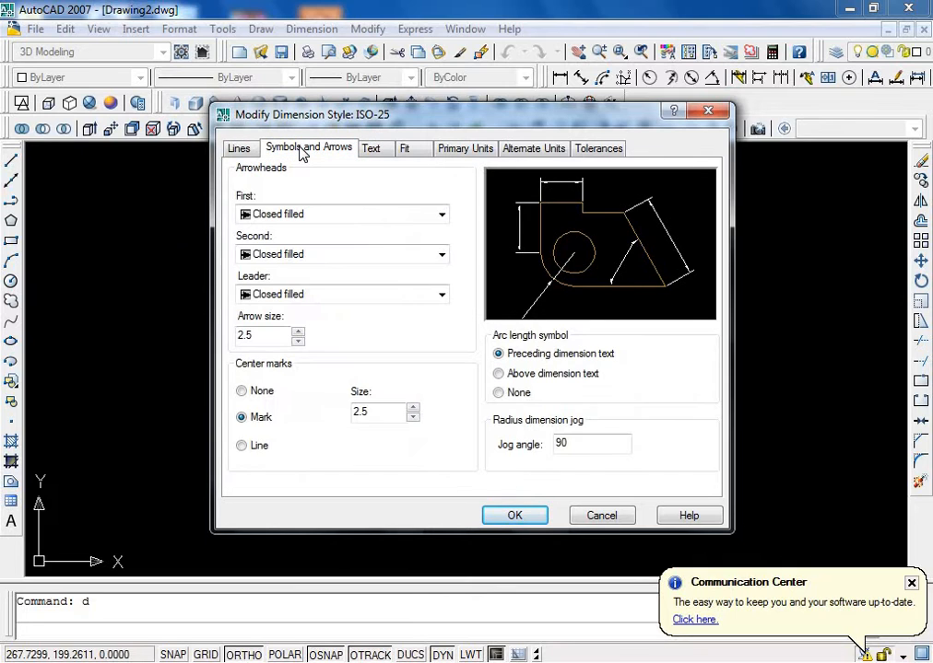
pyautogui.click(373, 151)
pyautogui.click(419, 152)
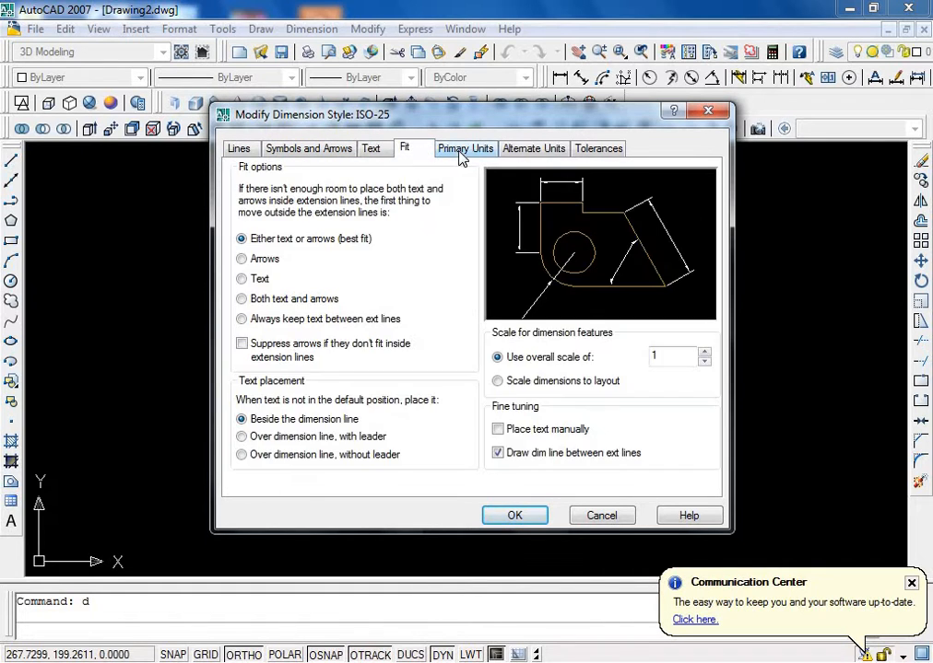
pyautogui.click(466, 149)
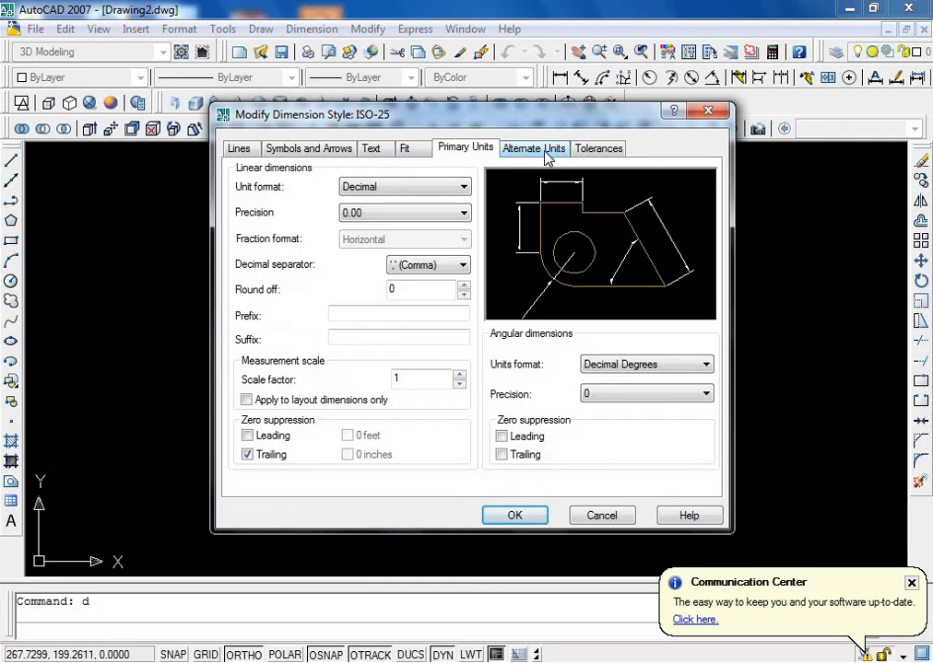
pyautogui.click(544, 152)
pyautogui.click(597, 149)
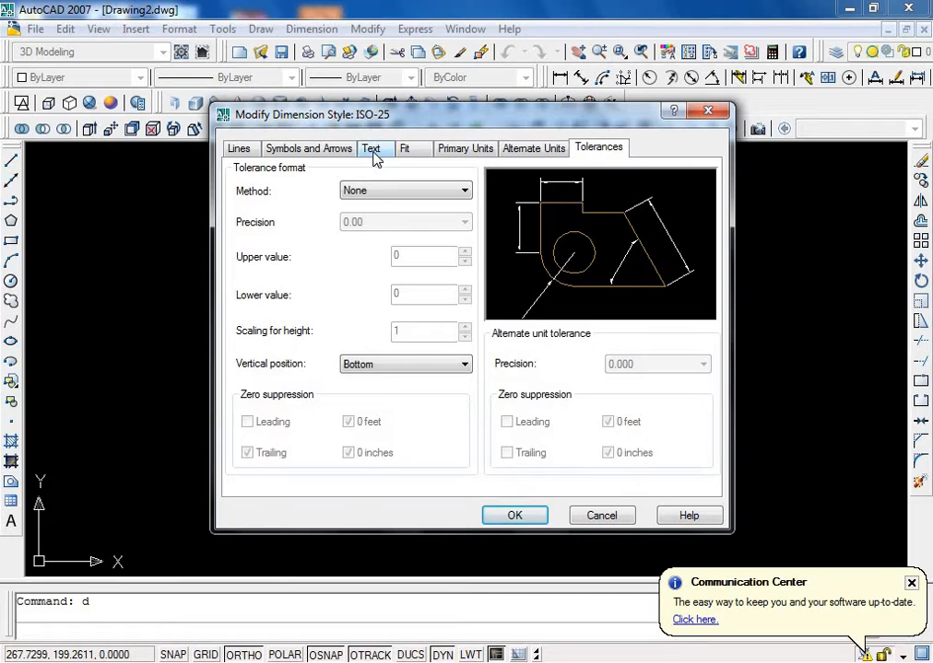
pyautogui.click(372, 150)
pyautogui.moveTo(417, 115); pyautogui.dragTo(379, 431)
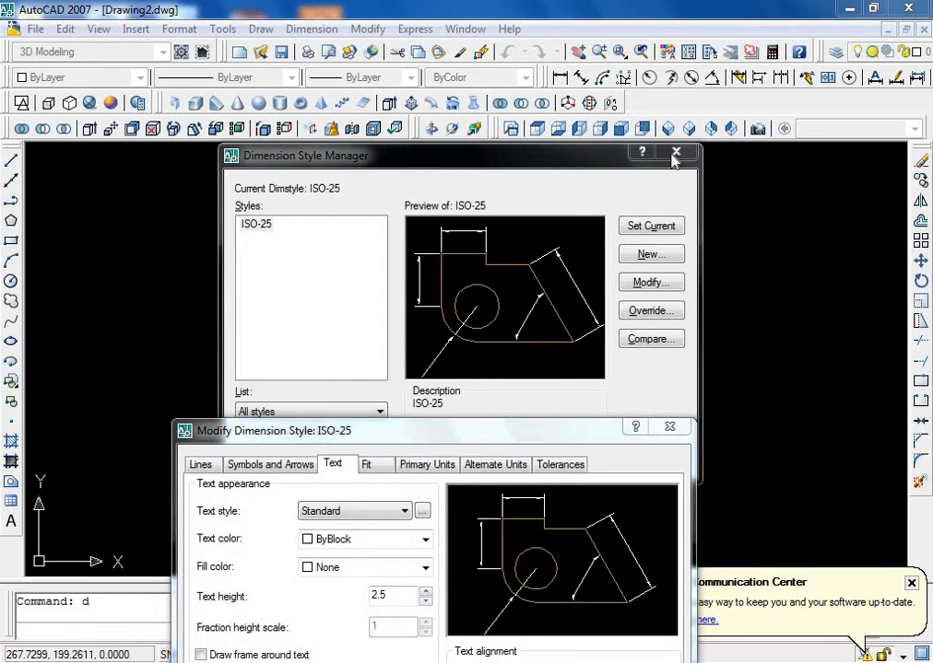
pyautogui.moveTo(502, 440); pyautogui.dragTo(491, 189)
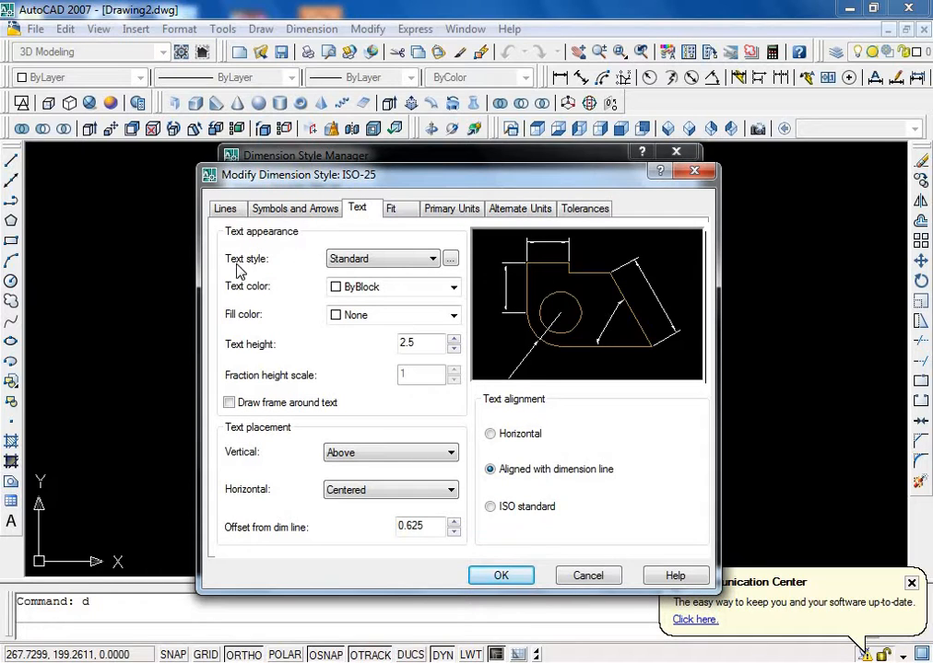
# Examine the text style options for the dimensions, including the Standard style's font settings, new-style creation and preview.
pyautogui.click(360, 263)
pyautogui.click(448, 264)
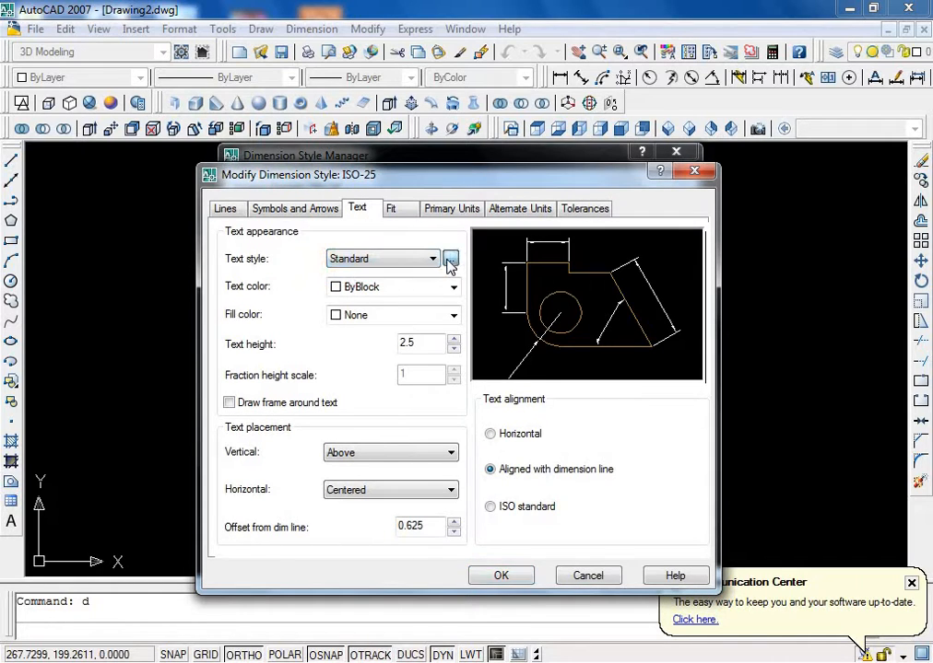
pyautogui.click(449, 265)
pyautogui.click(351, 294)
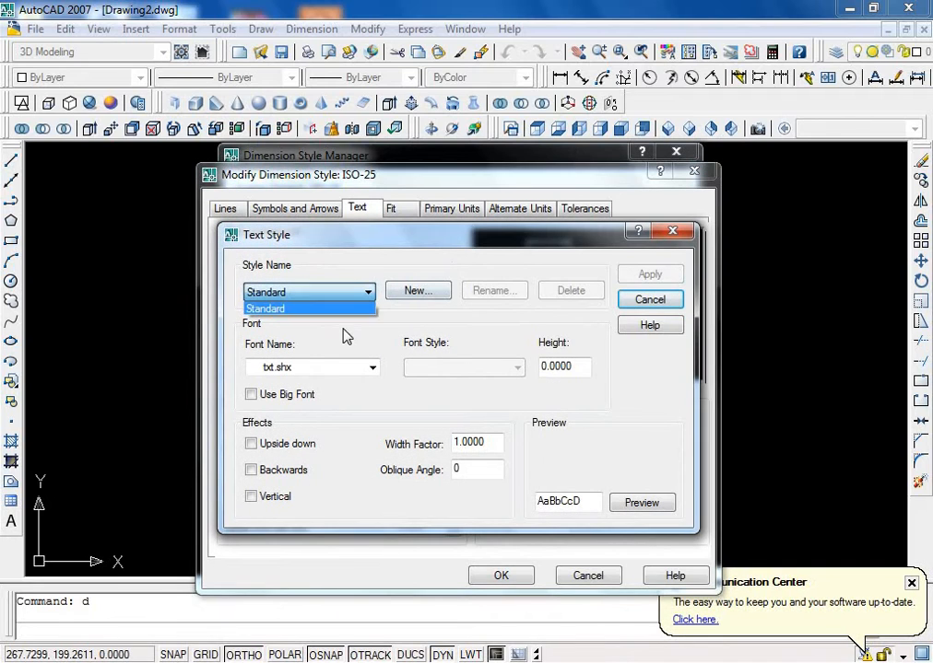
pyautogui.click(411, 297)
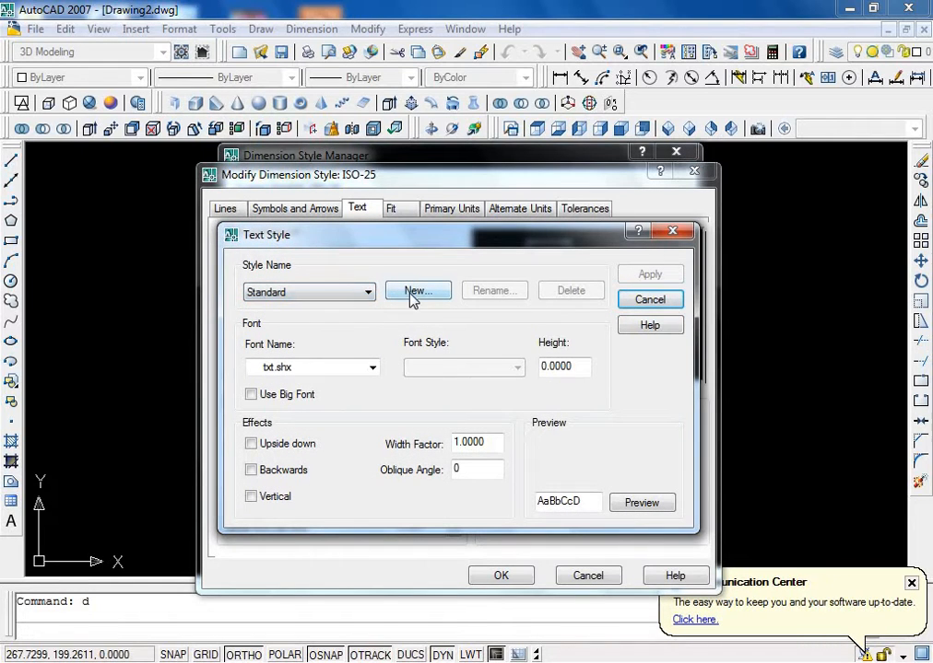
pyautogui.click(411, 297)
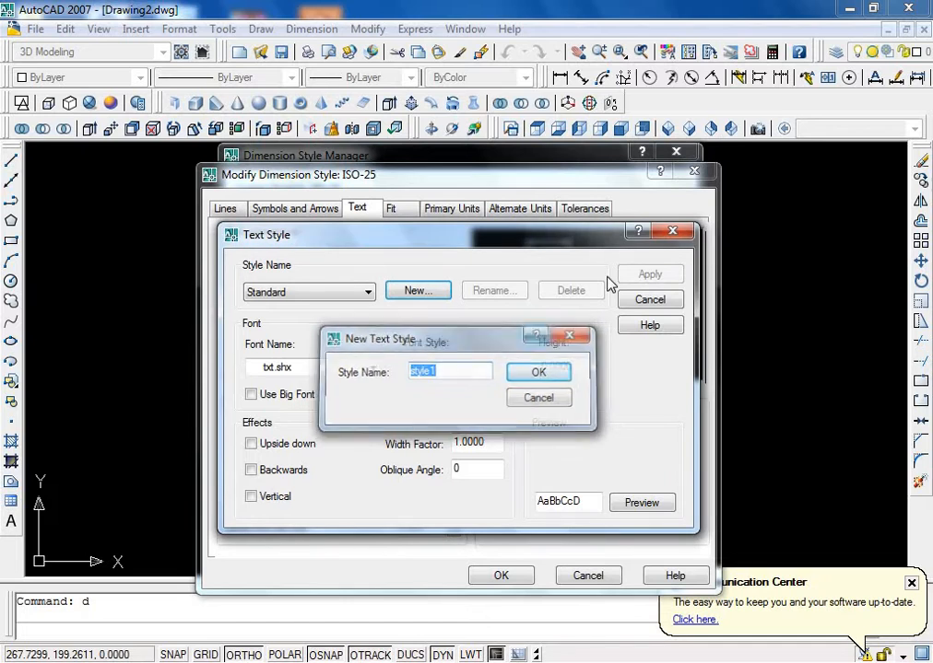
pyautogui.press('Escape')
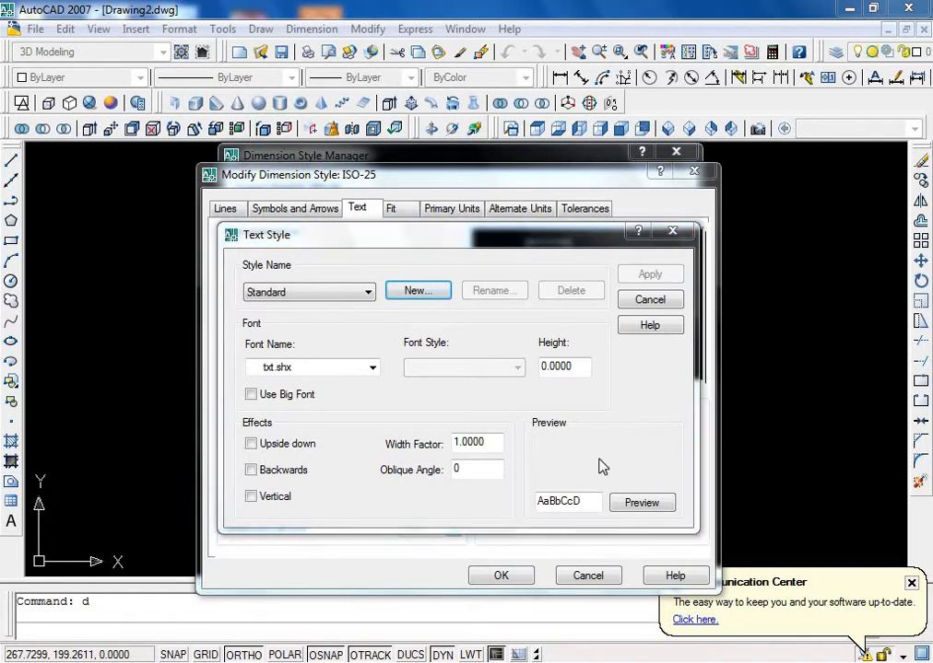
pyautogui.click(637, 503)
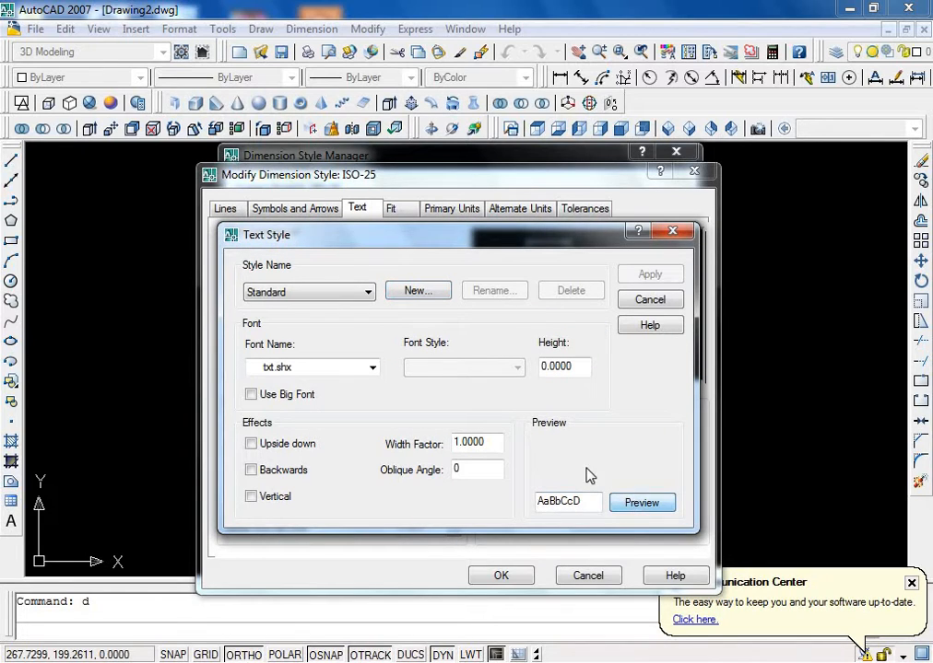
pyautogui.click(672, 231)
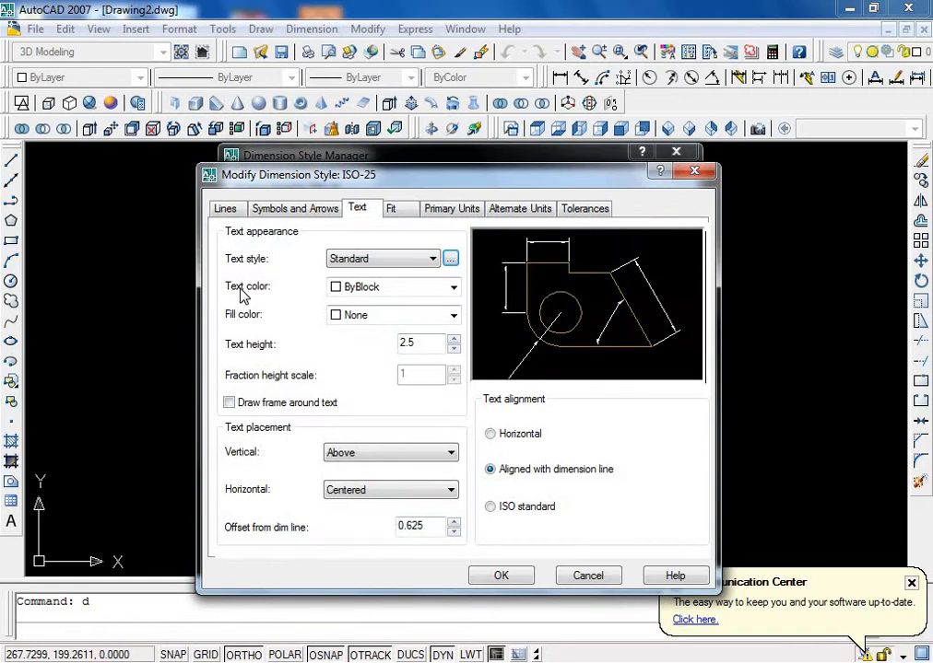
# Set the dimension text color to Green and its fill color to ByBlock.
pyautogui.click(403, 289)
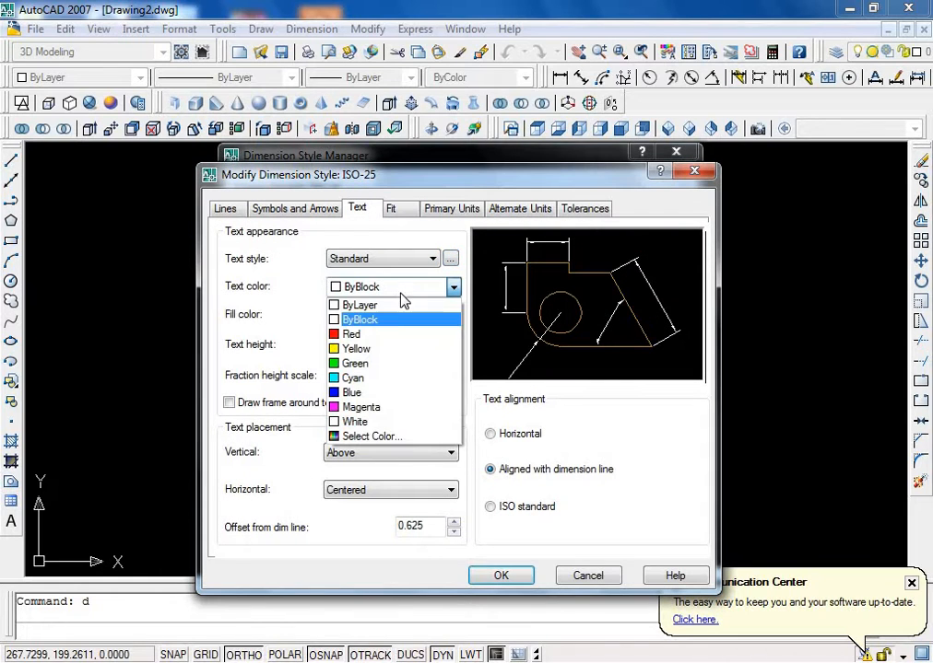
pyautogui.click(371, 366)
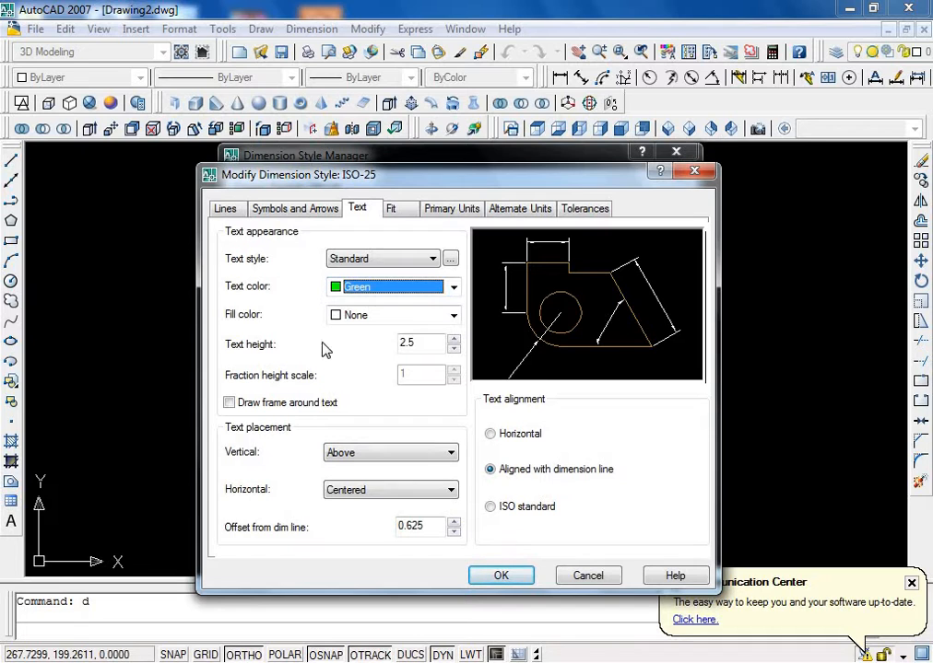
pyautogui.click(368, 317)
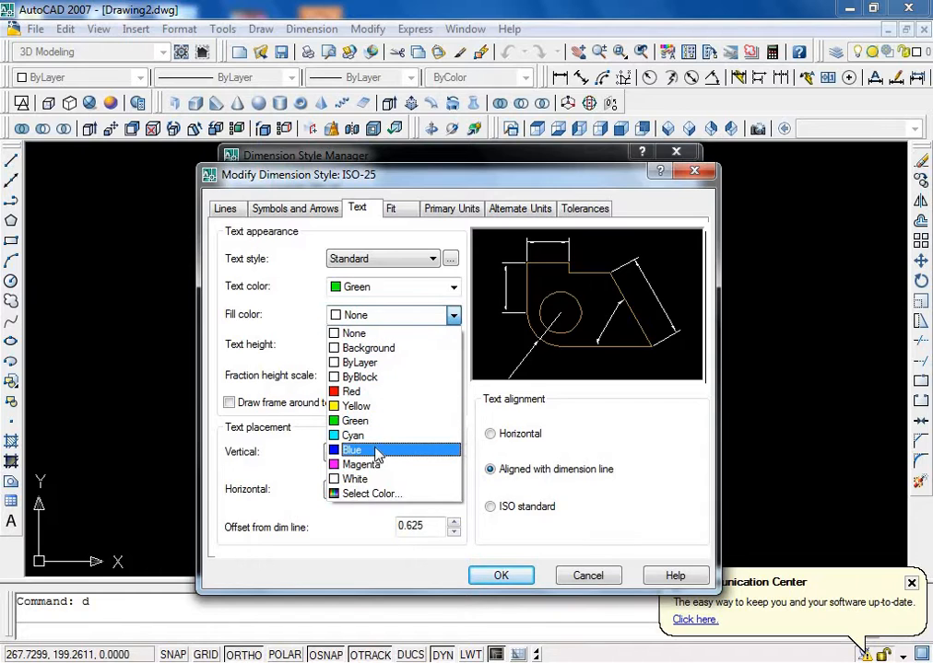
pyautogui.click(361, 378)
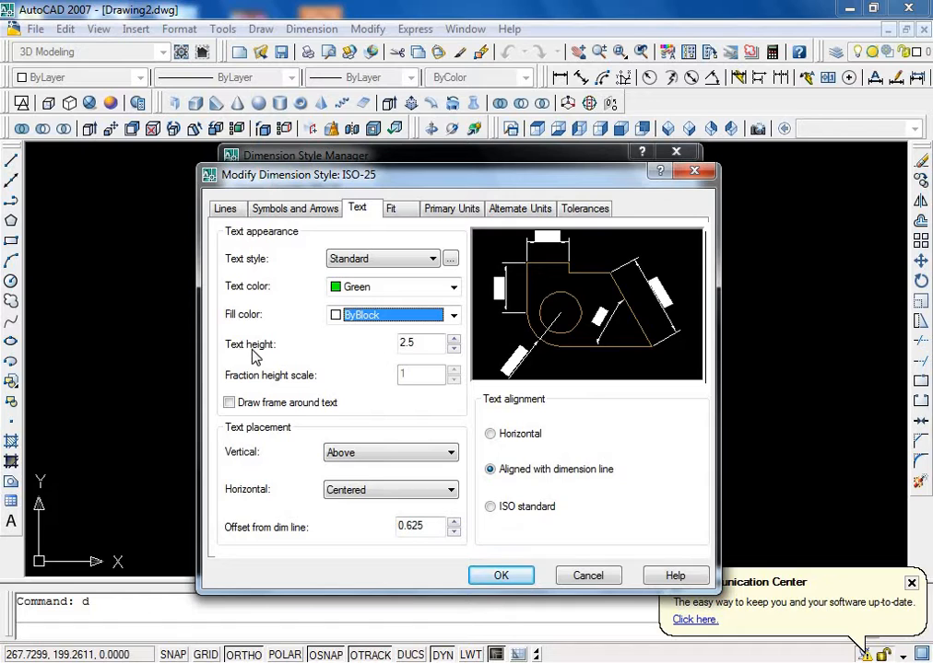
# Set the dimension text height to 5 and the text alignment to ISO standard, and apply the style changes to the drawing.
pyautogui.press('Tab')
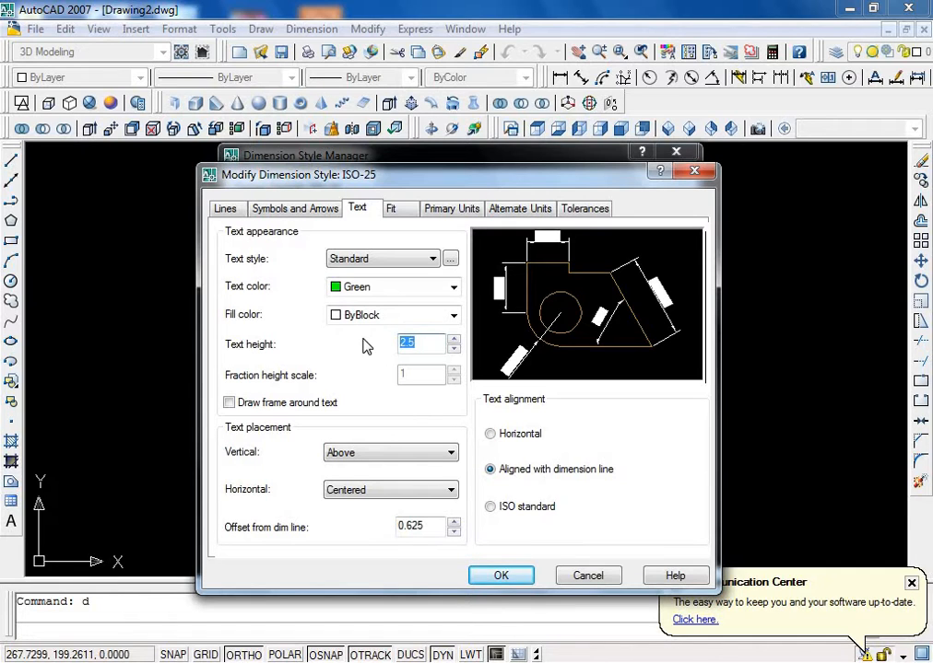
pyautogui.write('5')
pyautogui.click(491, 507)
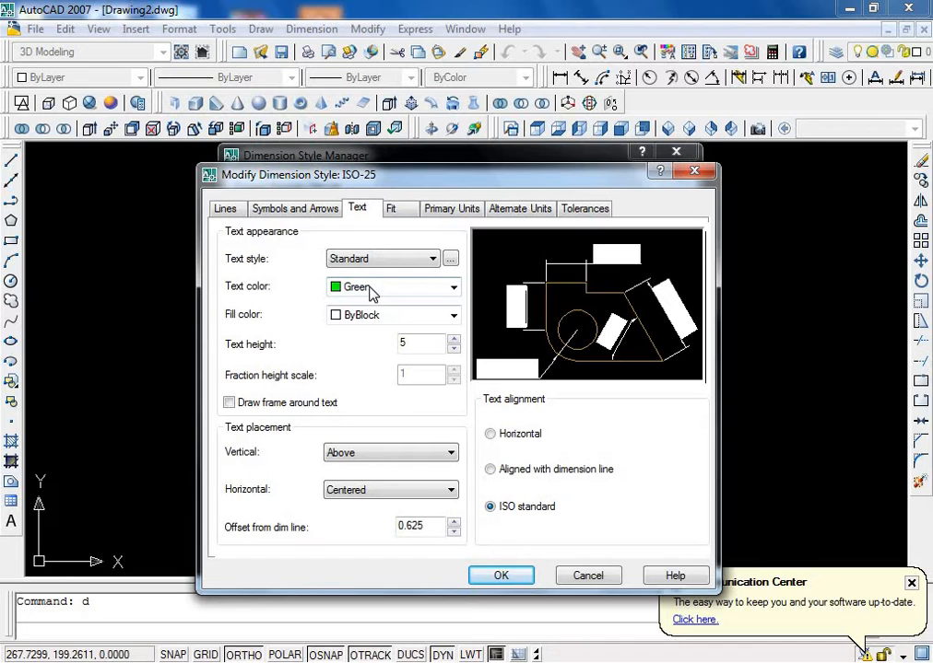
pyautogui.click(512, 576)
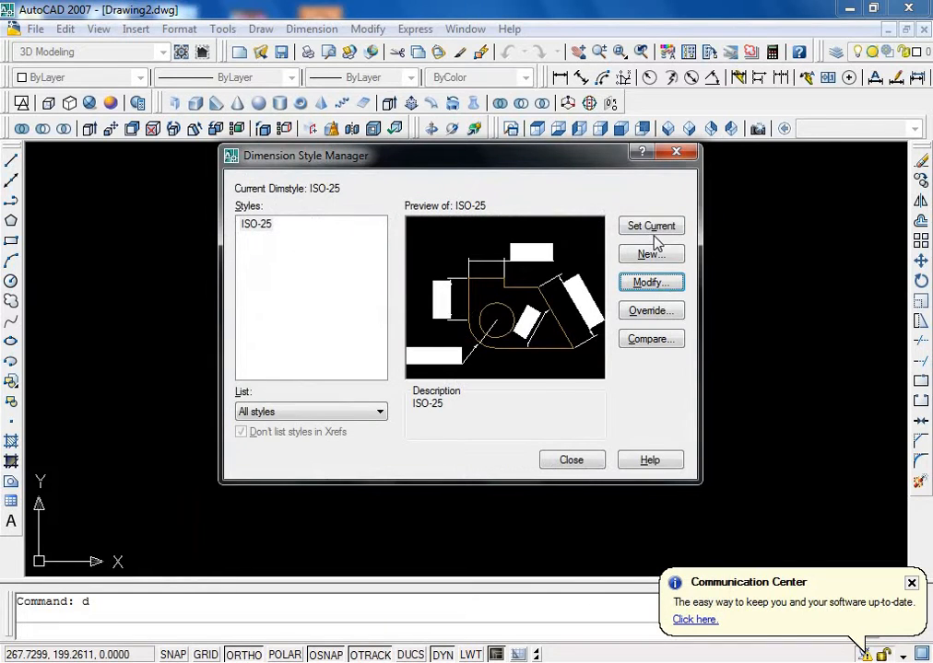
pyautogui.click(580, 461)
# Modify the ISO-25 dimension style again, setting the text color to ByBlock and the fill color to None.
pyautogui.scroll(5, 440, 226)
pyautogui.scroll(-5, 443, 296)
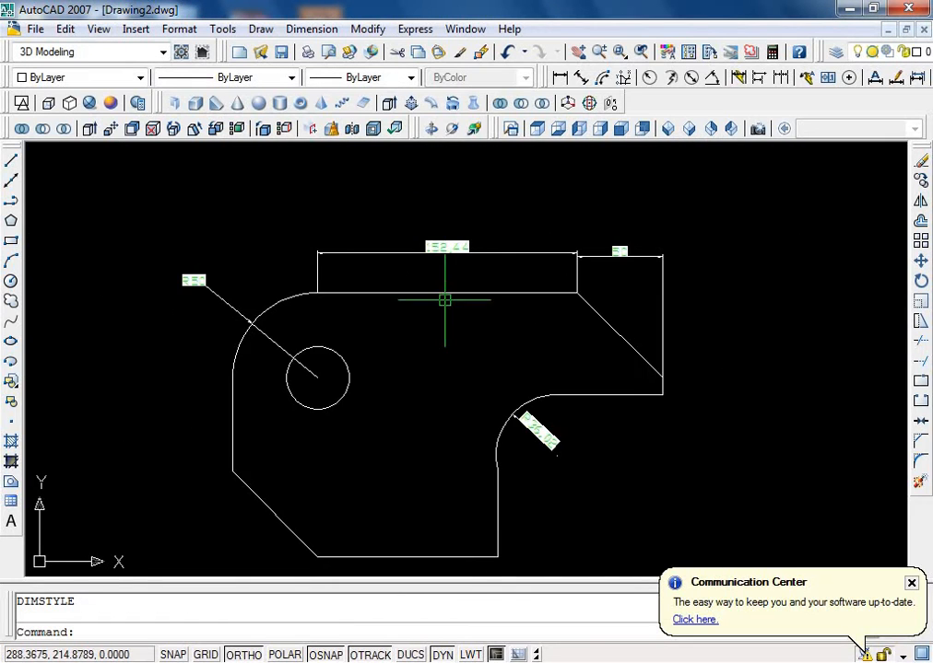
pyautogui.scroll(5, 450, 243)
pyautogui.scroll(-5, 451, 241)
pyautogui.scroll(2, 448, 232)
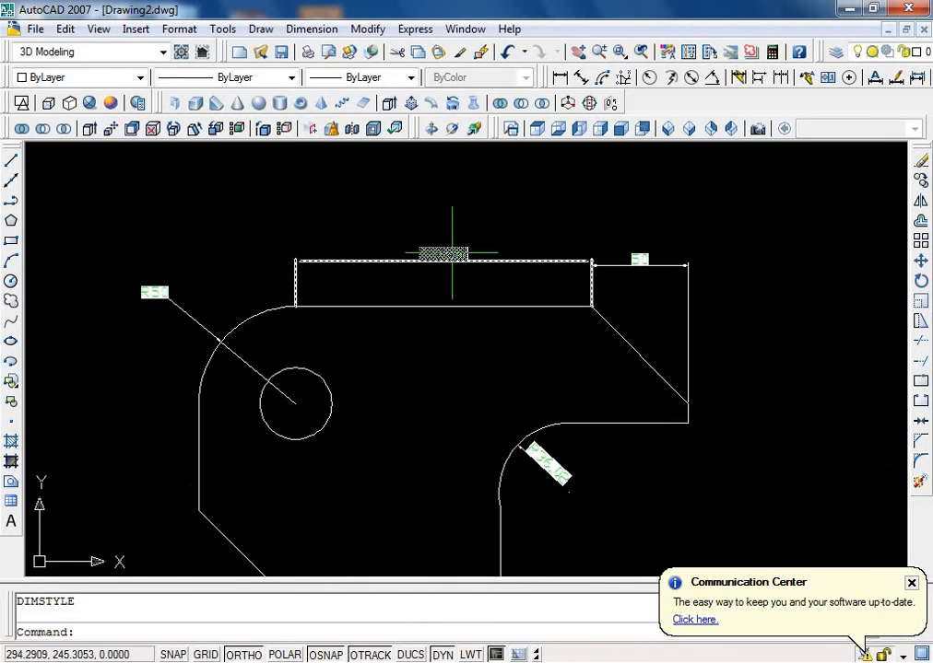
pyautogui.press('Return')
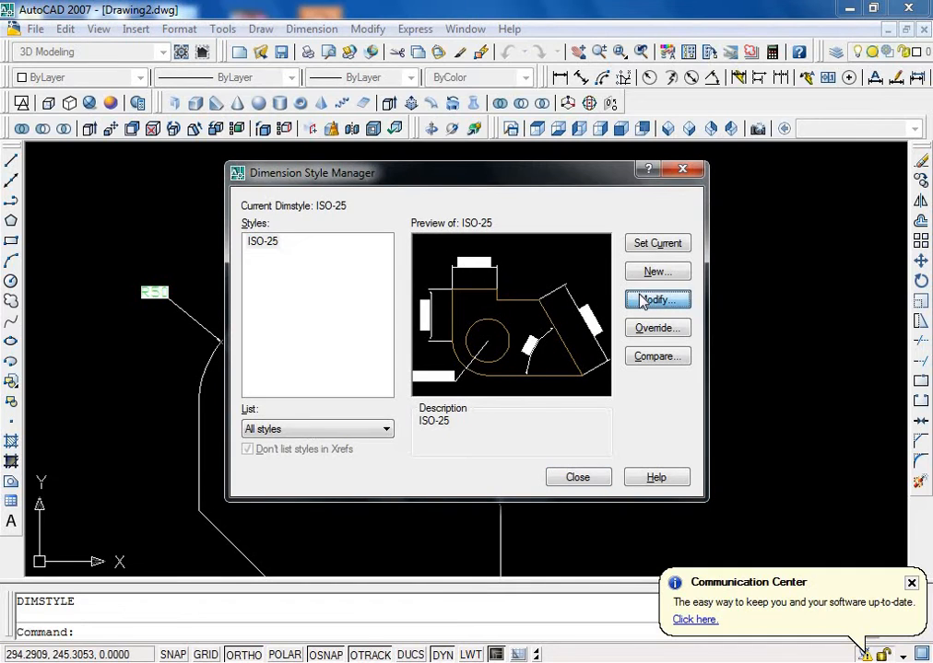
pyautogui.click(643, 303)
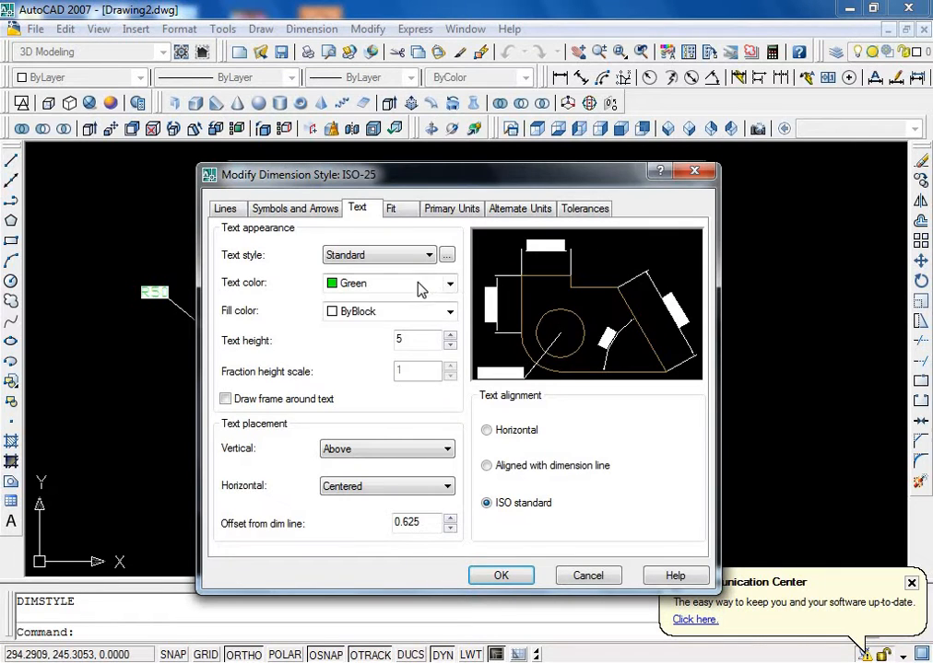
pyautogui.click(419, 284)
pyautogui.click(395, 319)
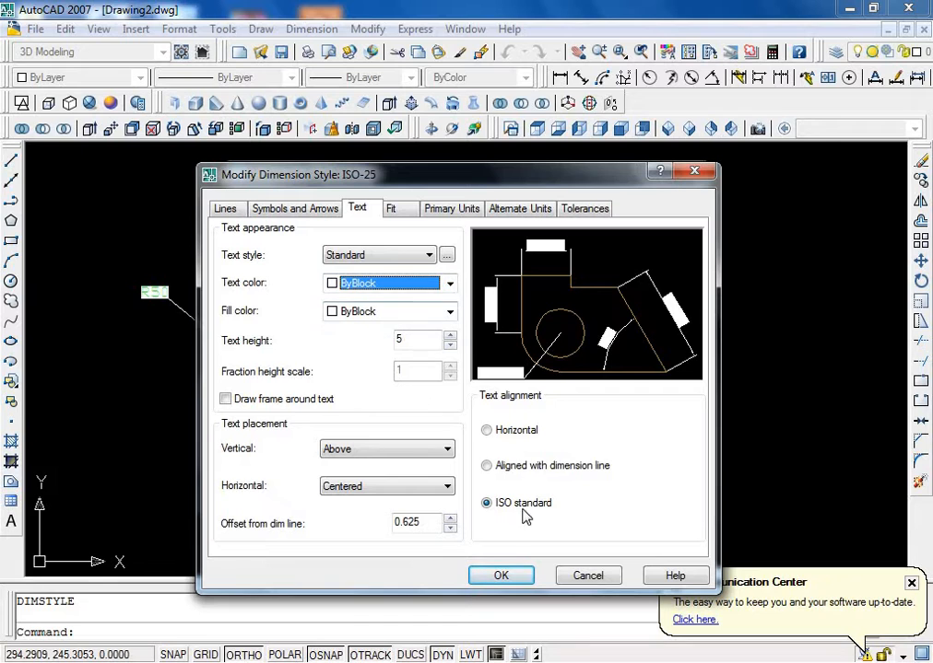
pyautogui.click(414, 319)
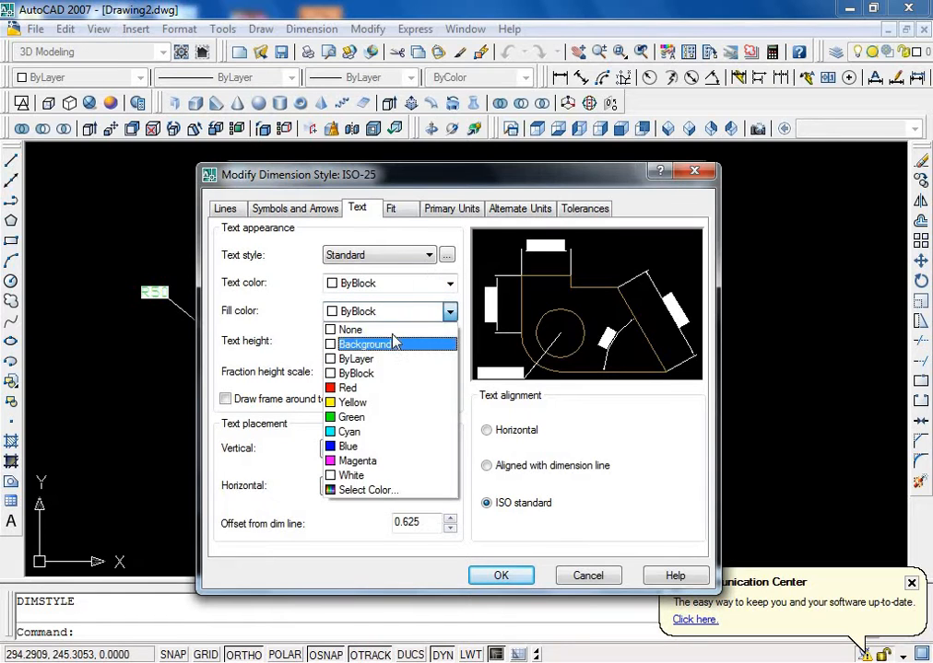
pyautogui.click(406, 330)
pyautogui.click(501, 576)
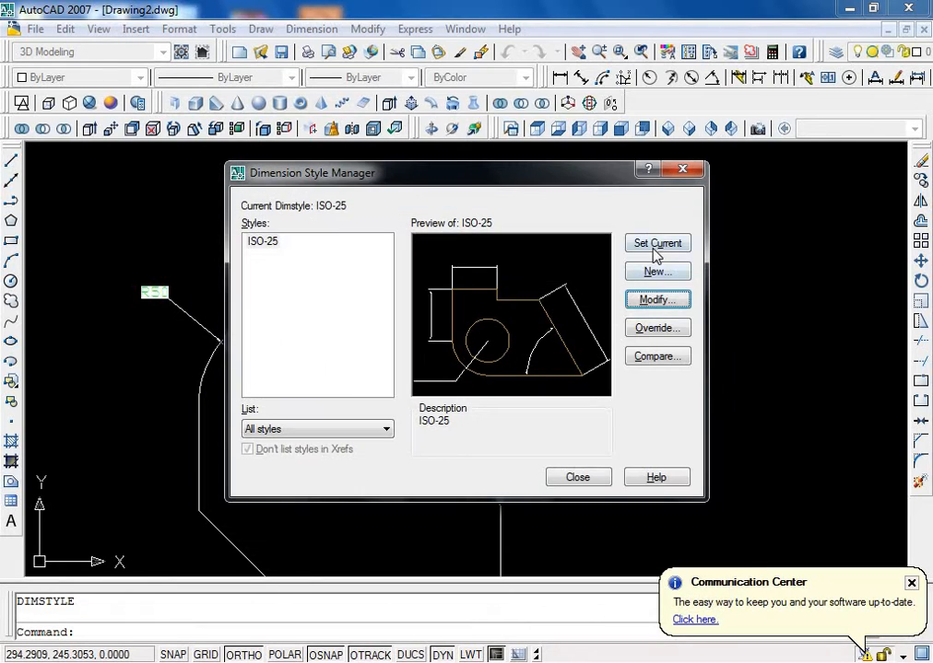
# Apply the pending dimension style changes to the drawing and set the ISO-25 style's text height to 10.
pyautogui.press('Return')
pyautogui.scroll(3, 410, 354)
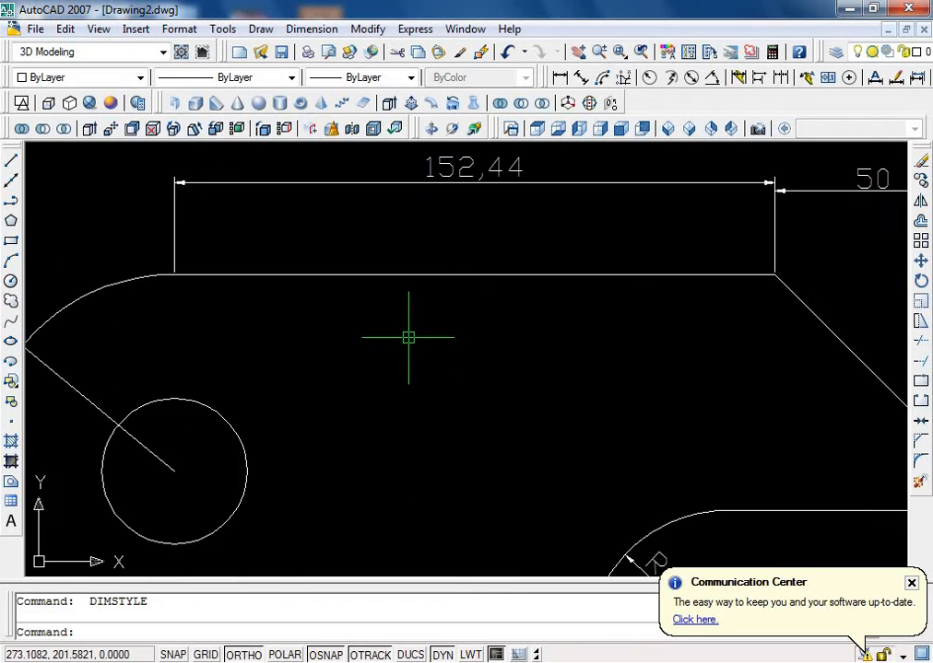
pyautogui.scroll(-4, 410, 354)
pyautogui.write('d')
pyautogui.press('Return')
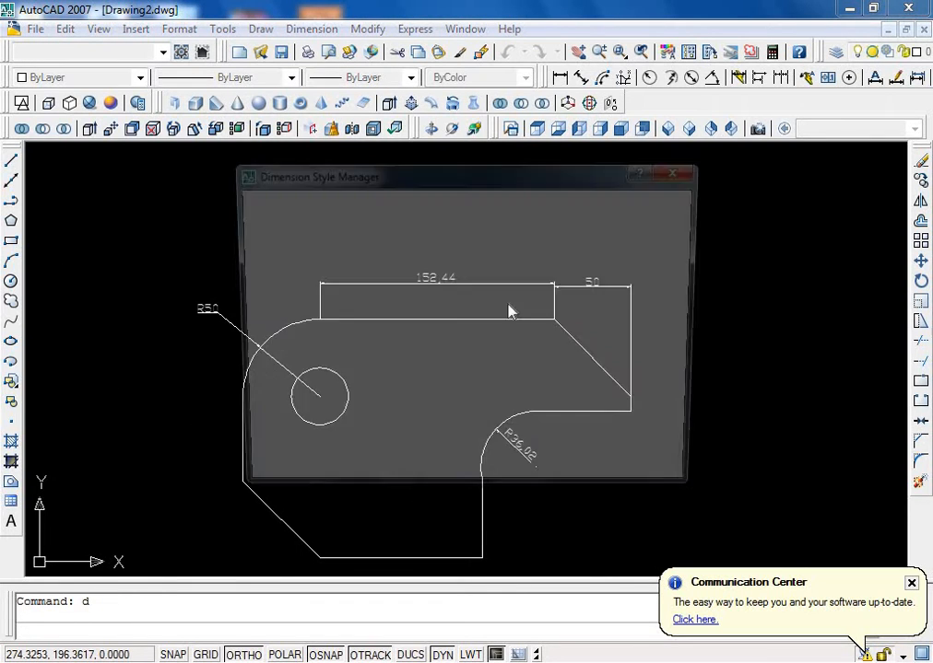
pyautogui.click(646, 302)
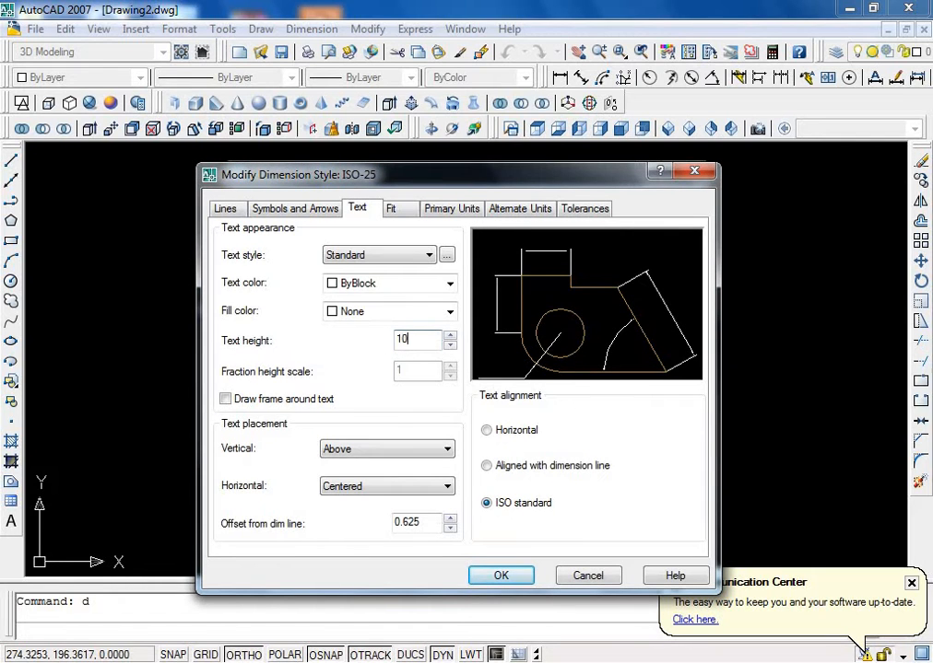
pyautogui.click(482, 575)
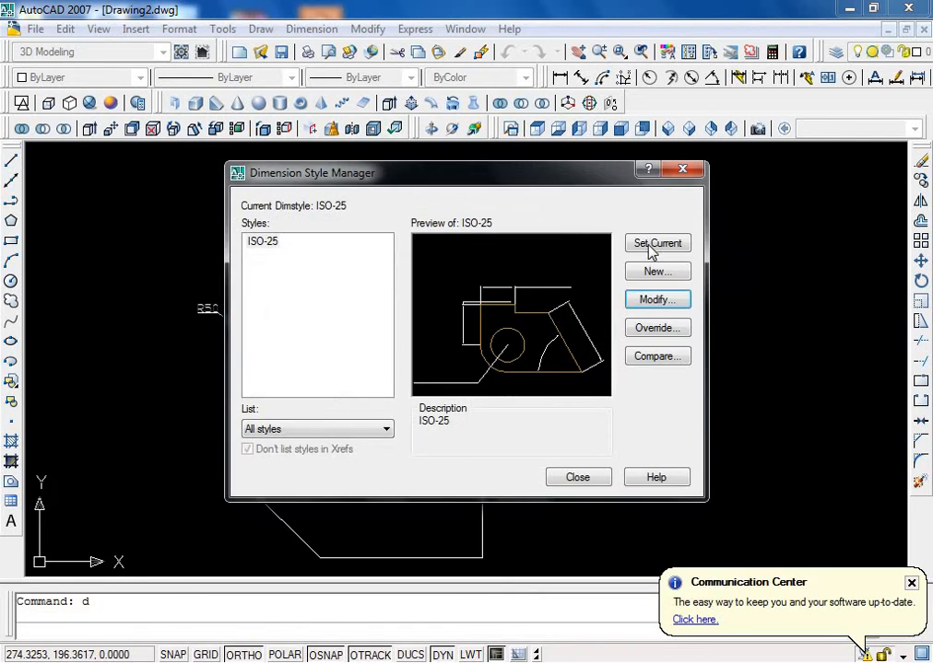
pyautogui.click(577, 477)
# Set the arrow size of the ISO-25 dimension style to 8 and apply it to the drawing's dimensions.
pyautogui.scroll(1, 383, 368)
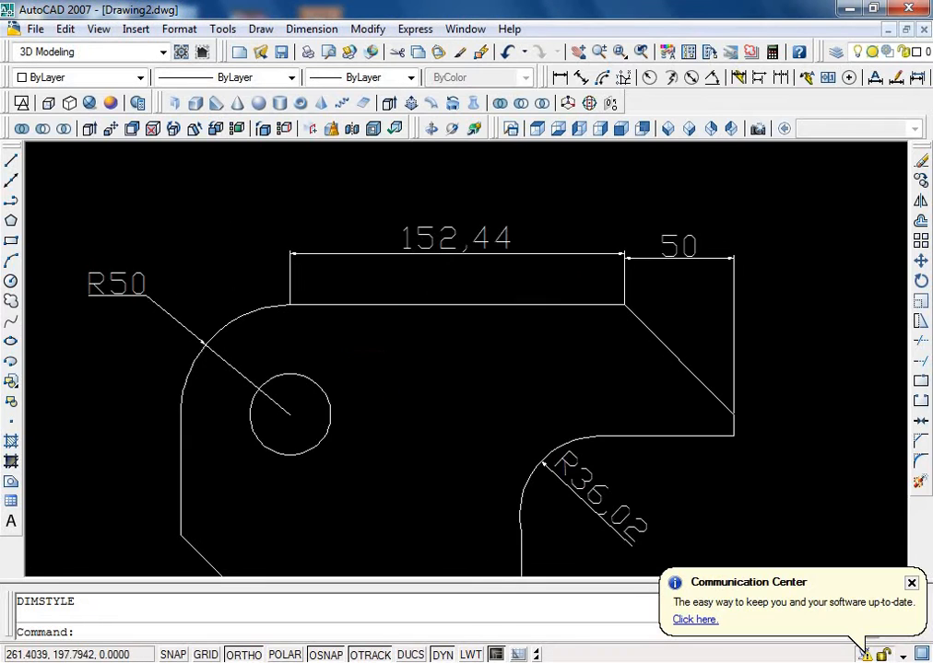
pyautogui.scroll(-2, 395, 459)
pyautogui.scroll(1, 406, 423)
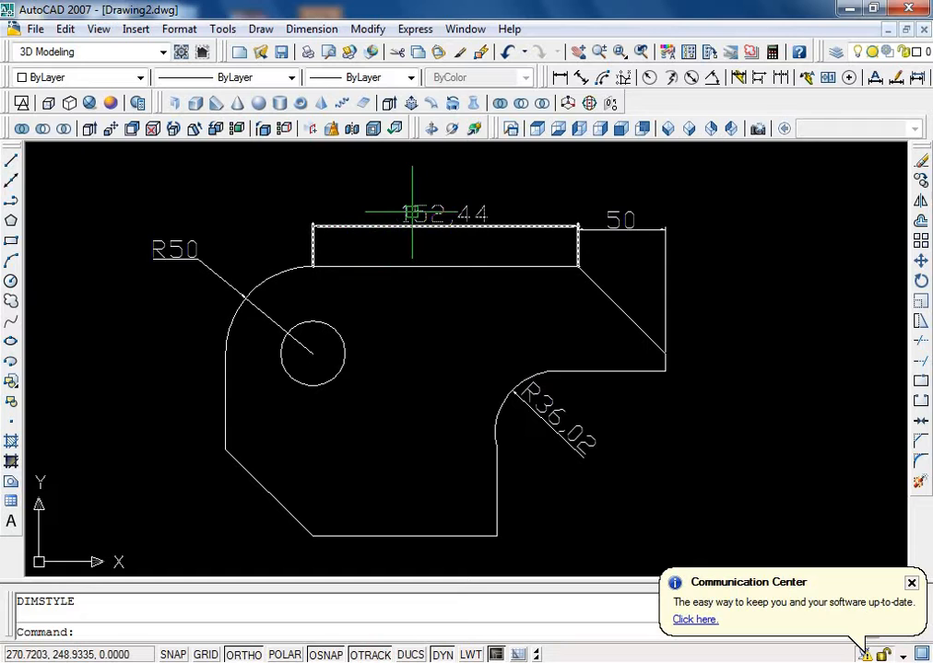
pyautogui.write('d')
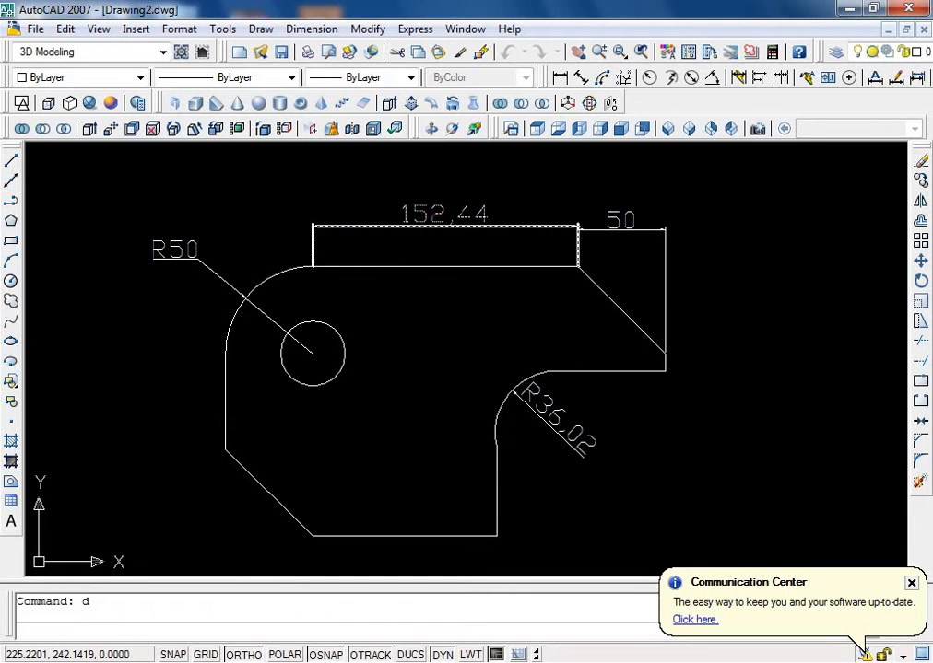
pyautogui.press('Return')
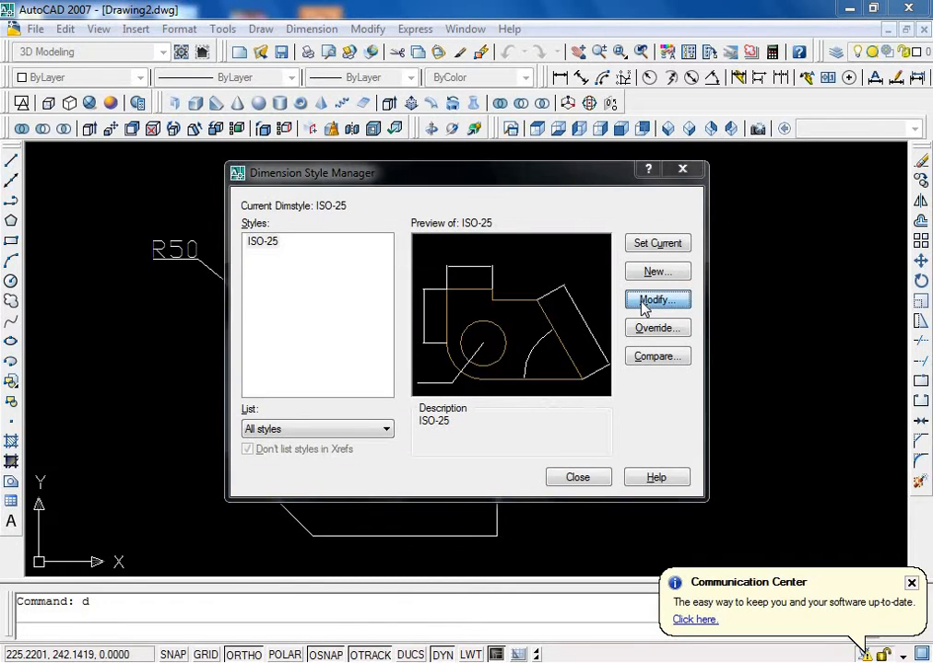
pyautogui.click(645, 301)
pyautogui.click(329, 211)
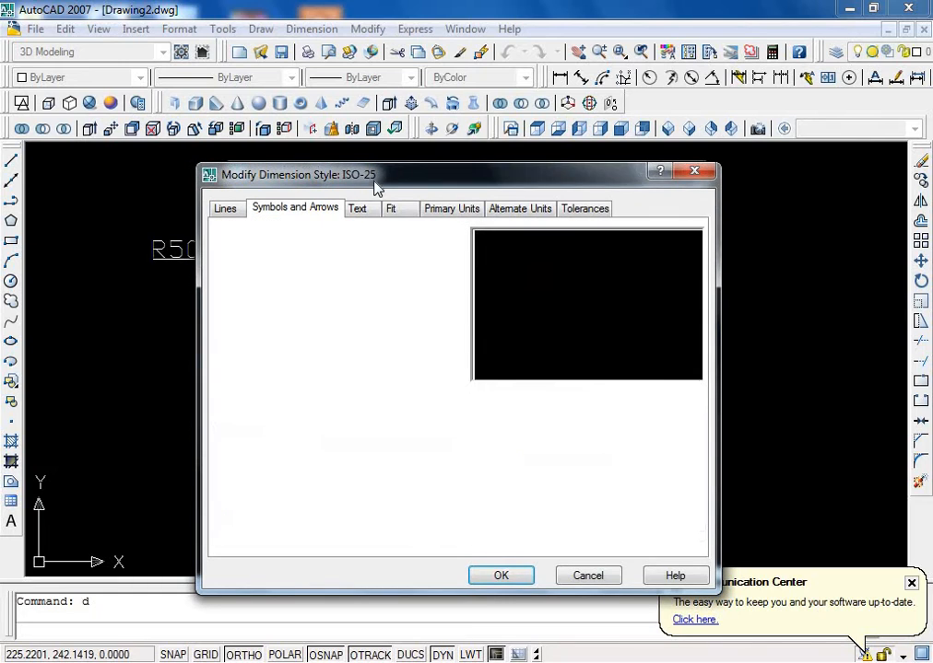
pyautogui.moveTo(376, 178); pyautogui.dragTo(359, 130)
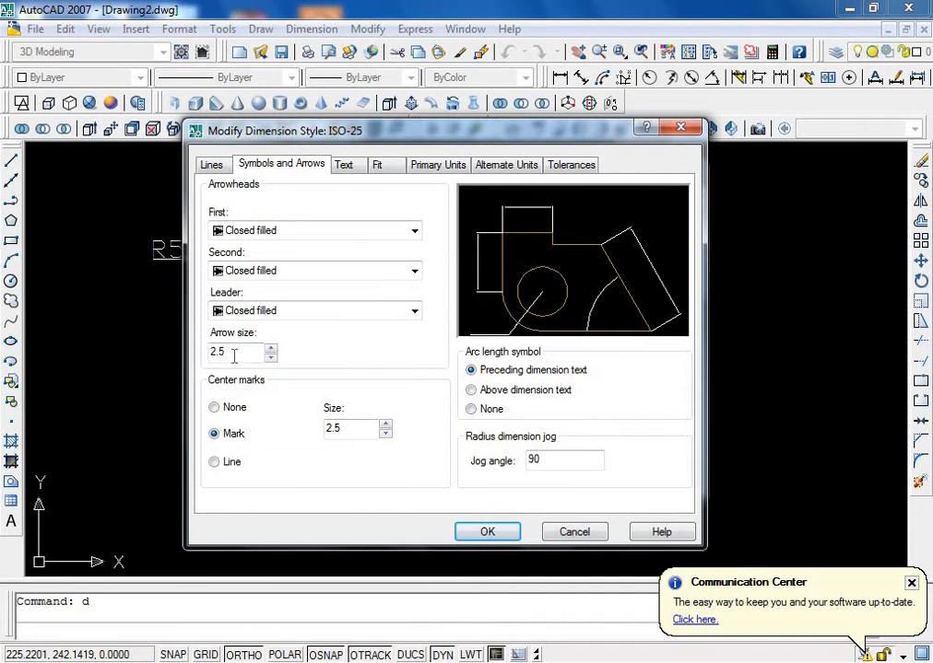
pyautogui.moveTo(234, 355); pyautogui.dragTo(198, 353)
pyautogui.write('8')
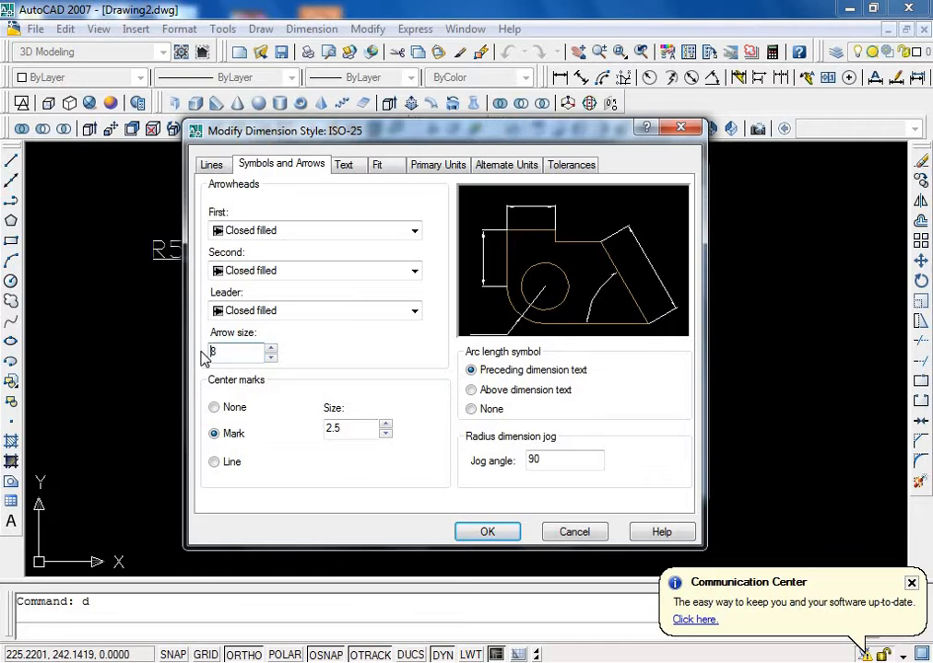
pyautogui.click(488, 532)
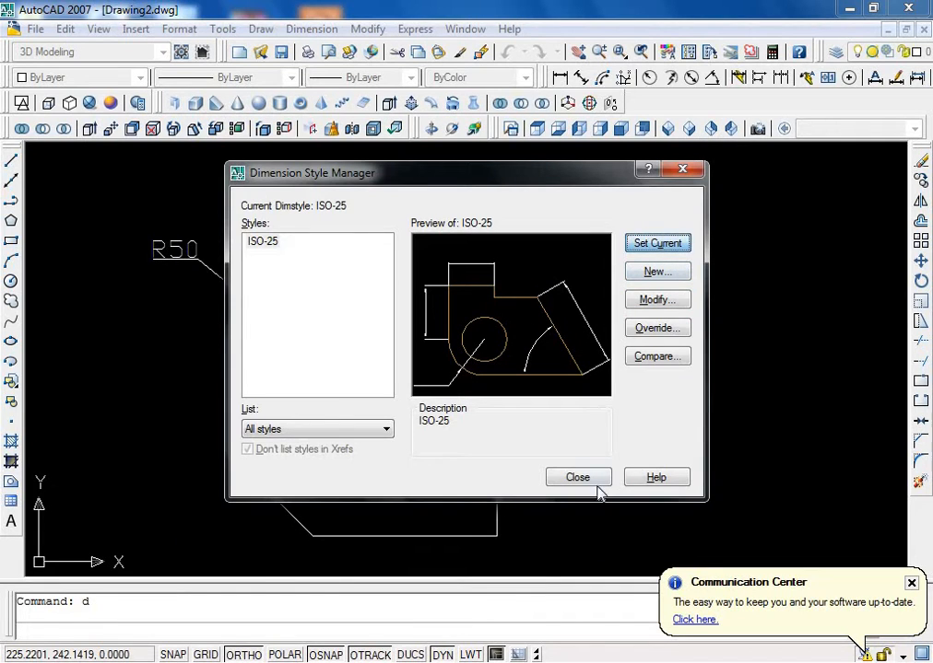
pyautogui.click(591, 481)
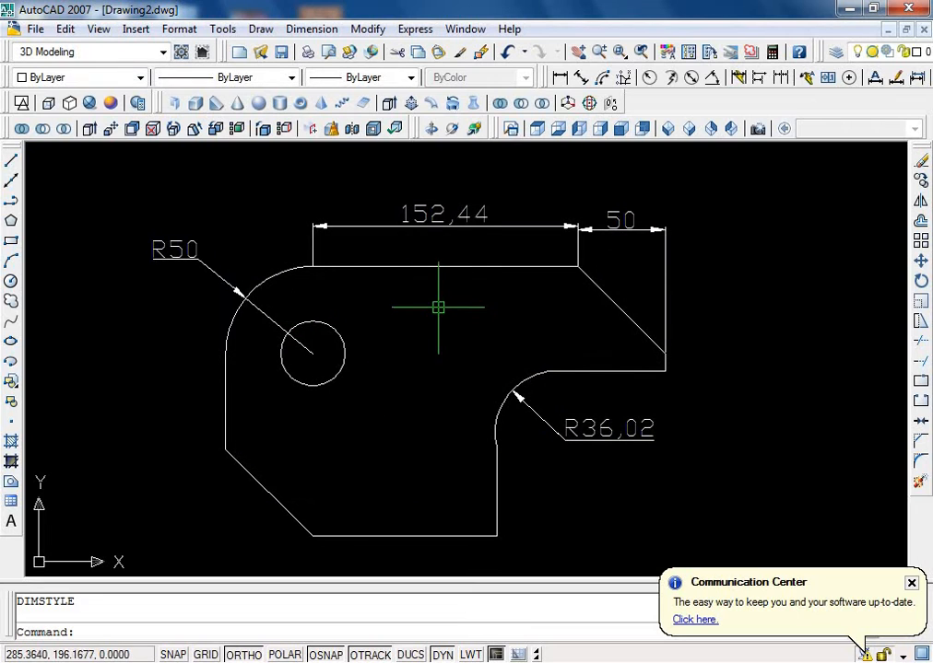
# Set the linear dimension precision of the ISO-25 style to 0 so the dimensions show whole numbers.
pyautogui.scroll(-3, 439, 236)
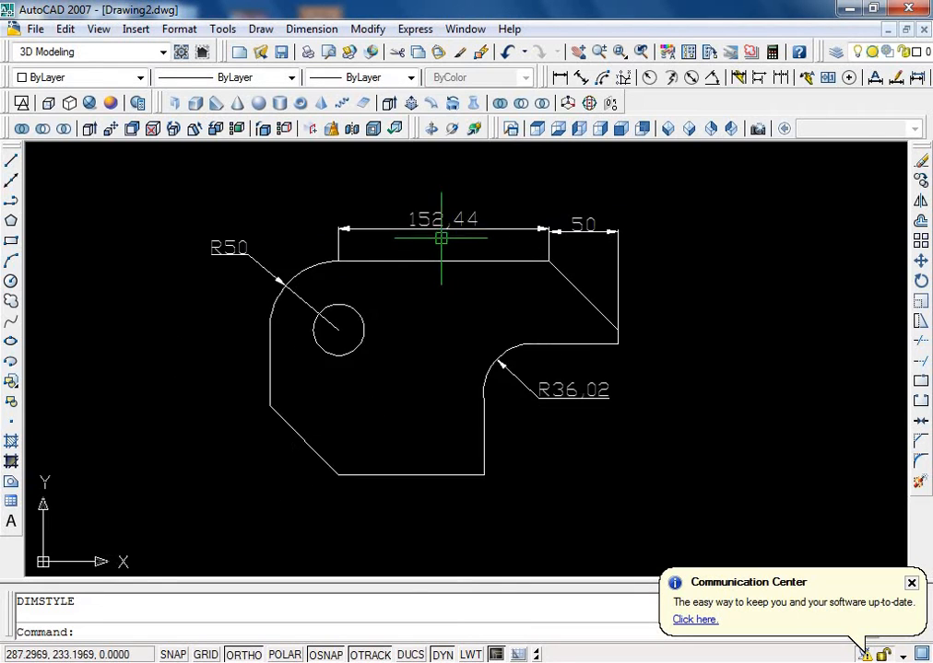
pyautogui.scroll(2, 441, 238)
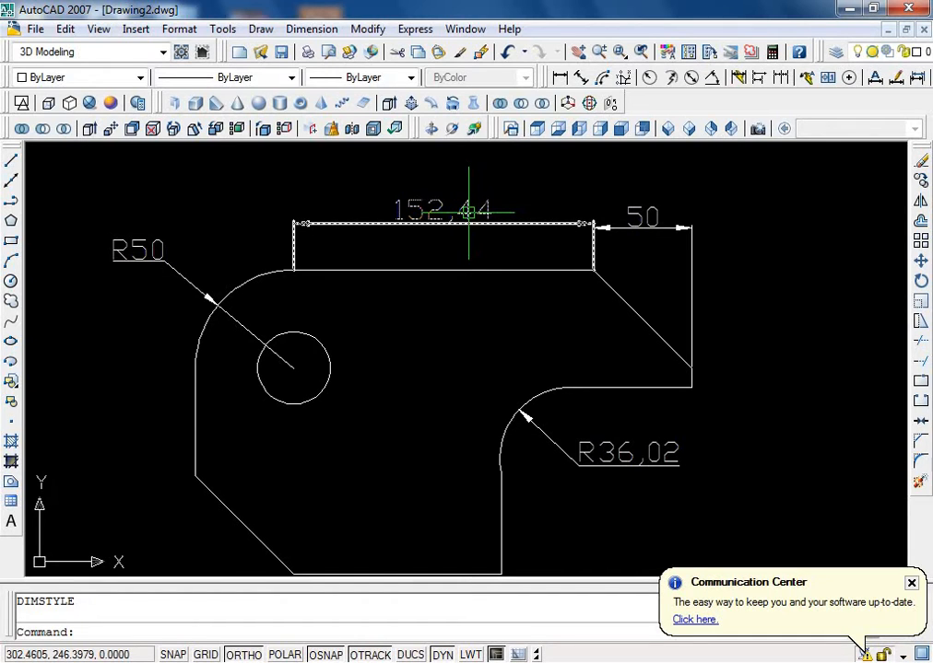
pyautogui.write('d')
pyautogui.press('Return')
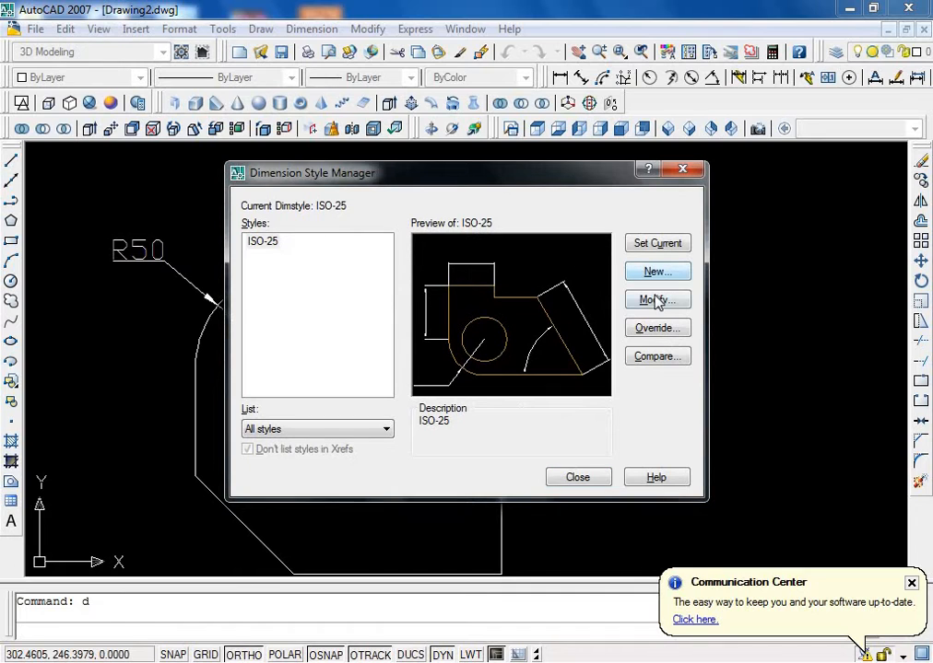
pyautogui.click(654, 301)
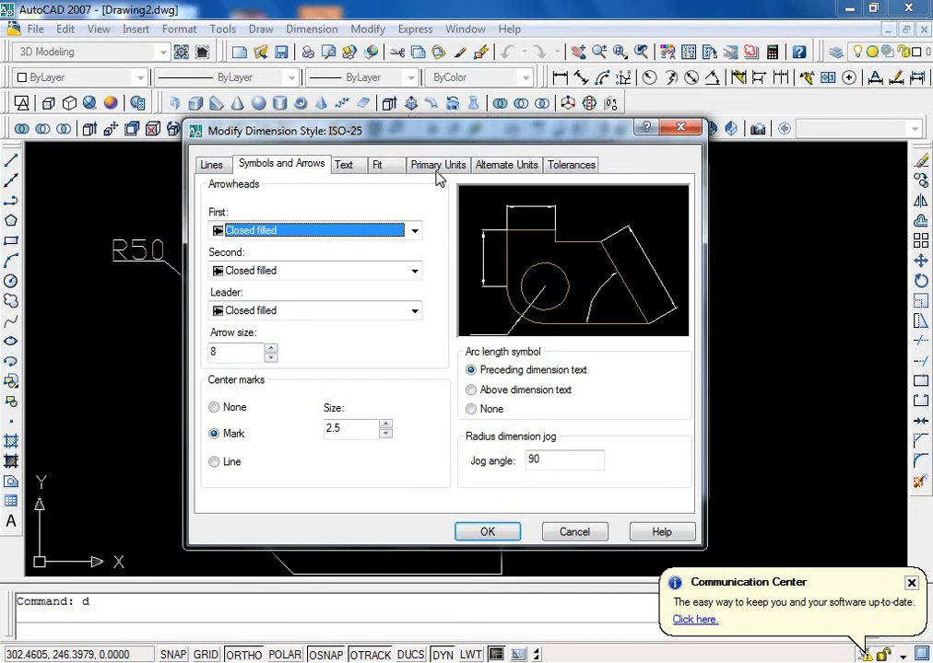
pyautogui.click(438, 166)
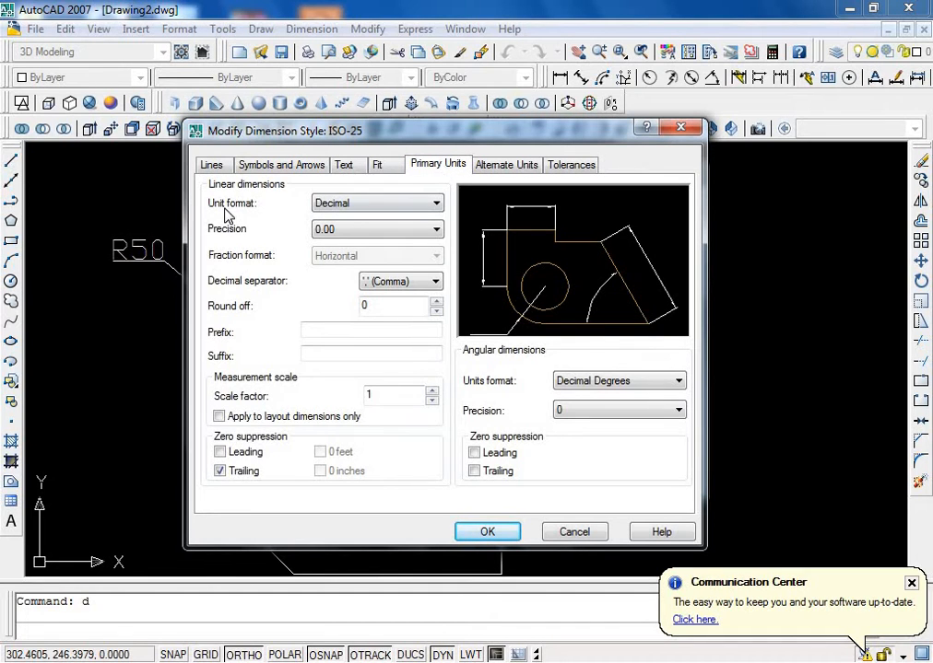
pyautogui.click(377, 229)
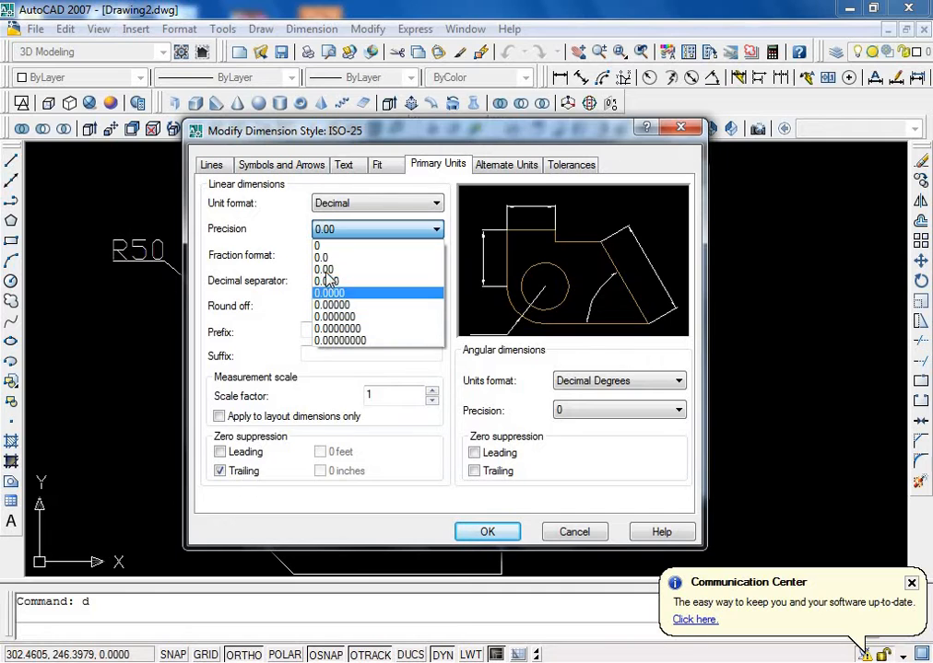
pyautogui.click(321, 246)
pyautogui.click(509, 537)
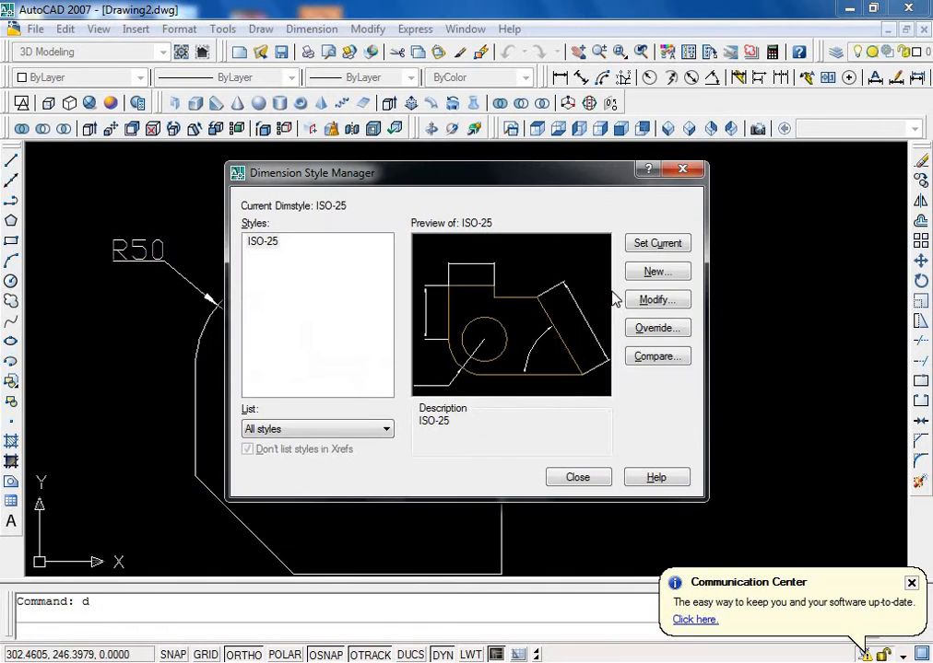
pyautogui.click(577, 478)
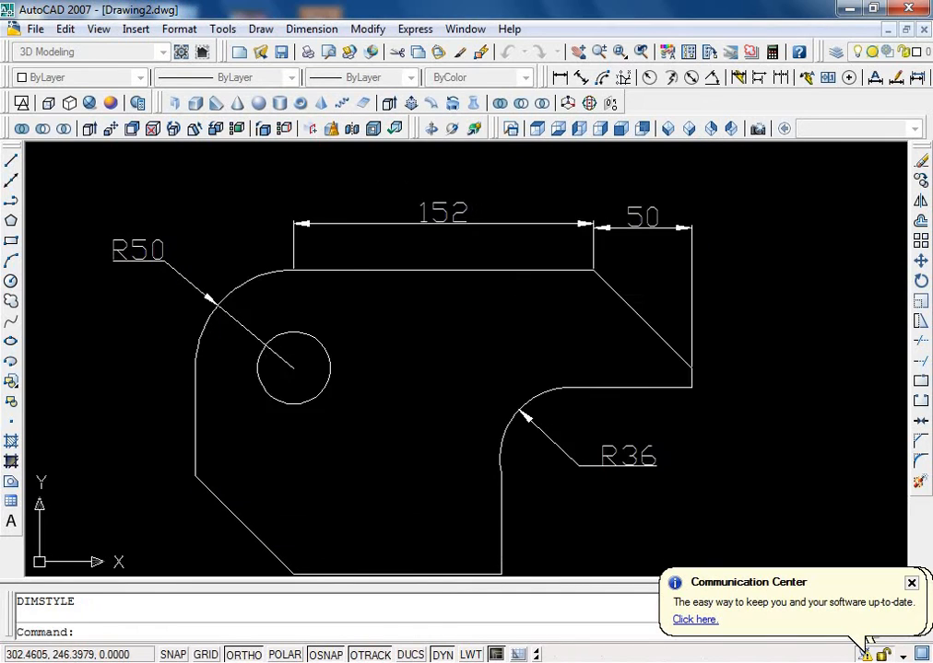
# Examine the linear and radius dimensions around the plate profile at different magnifications.
pyautogui.scroll(-2, 453, 347)
pyautogui.scroll(2, 443, 336)
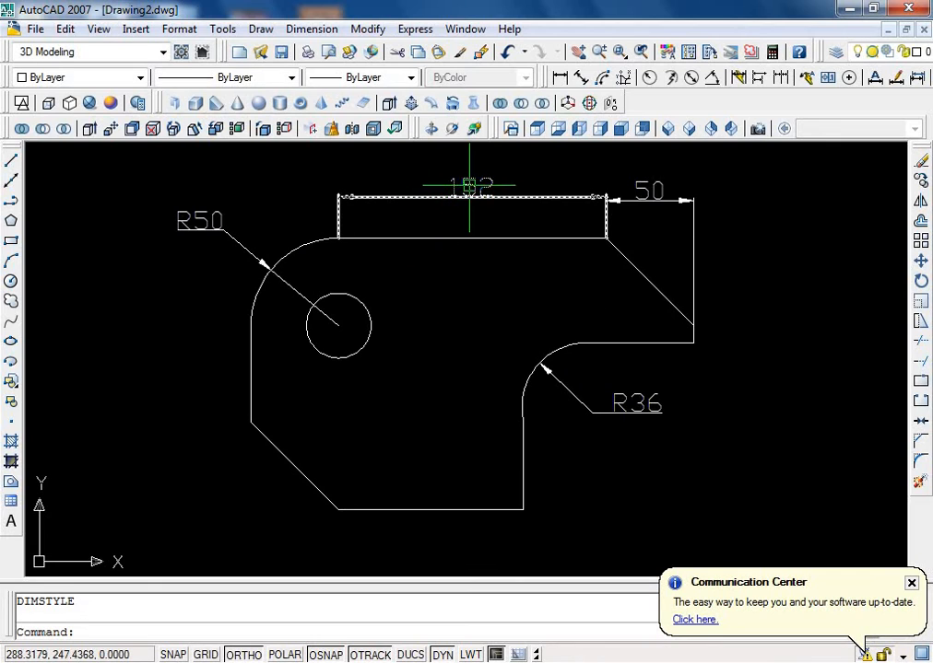
pyautogui.scroll(3, 469, 185)
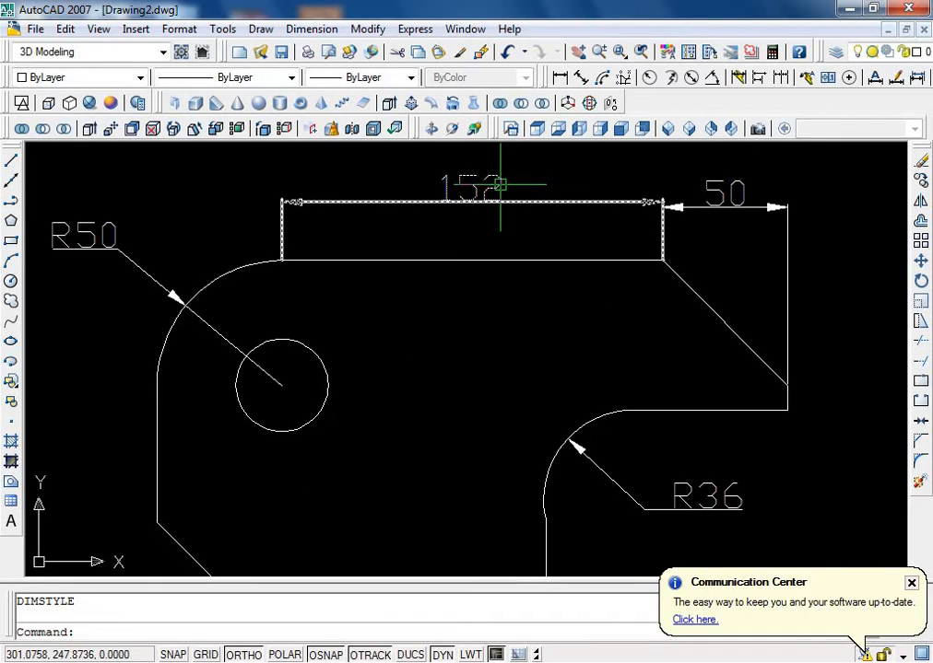
pyautogui.scroll(-4, 548, 391)
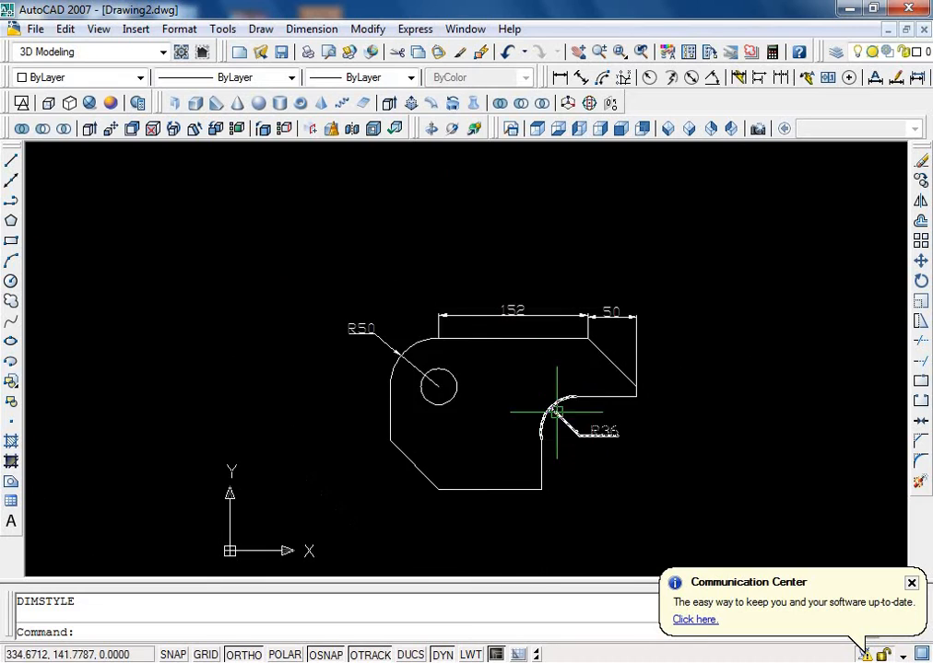
pyautogui.scroll(1, 541, 373)
pyautogui.scroll(2, 416, 417)
pyautogui.scroll(-2, 415, 417)
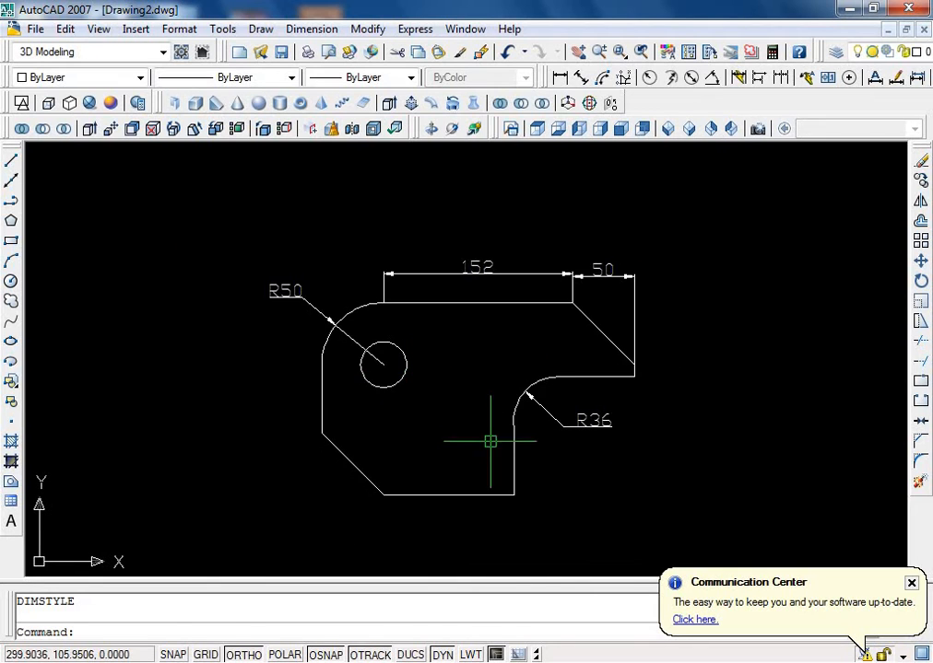
pyautogui.scroll(2, 474, 425)
# Modify the ISO-25 style's extension lines to extend 5 beyond the dimension lines with an offset from origin of 3.
pyautogui.write('d')
pyautogui.press('Return')
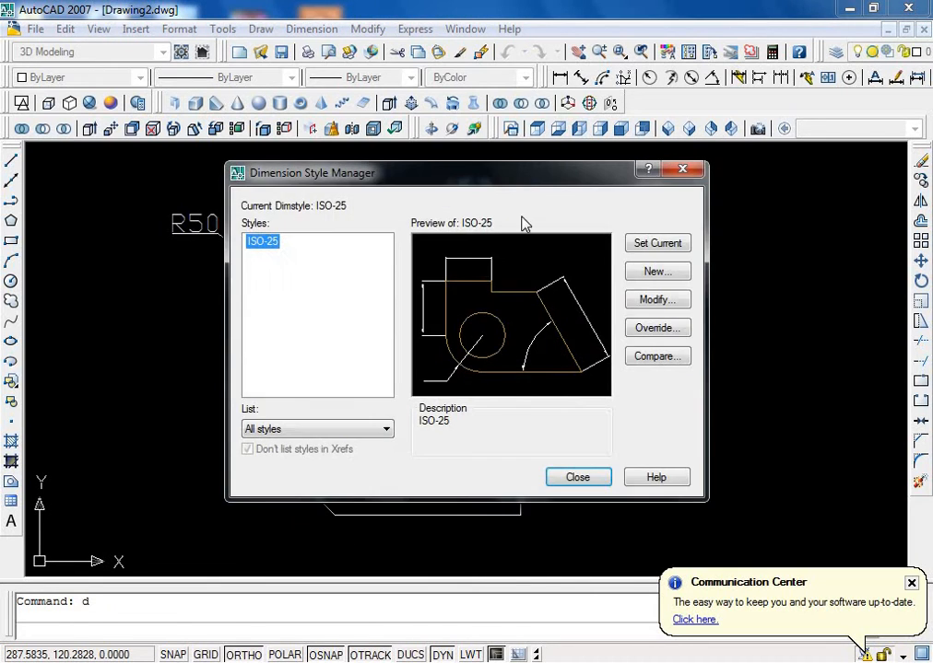
pyautogui.moveTo(515, 177); pyautogui.dragTo(502, 166)
pyautogui.click(645, 286)
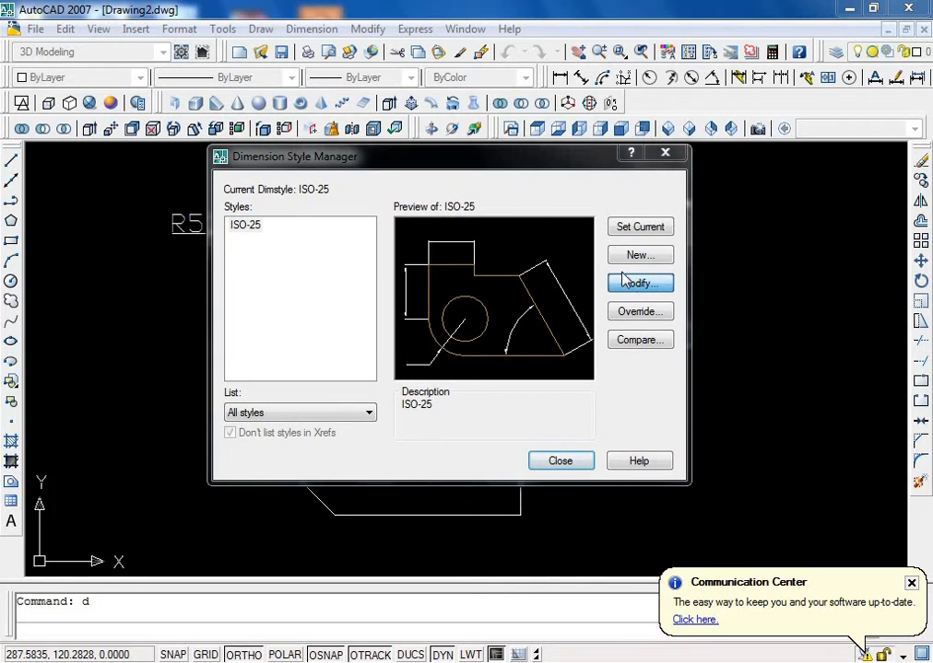
pyautogui.moveTo(364, 134); pyautogui.dragTo(358, 115)
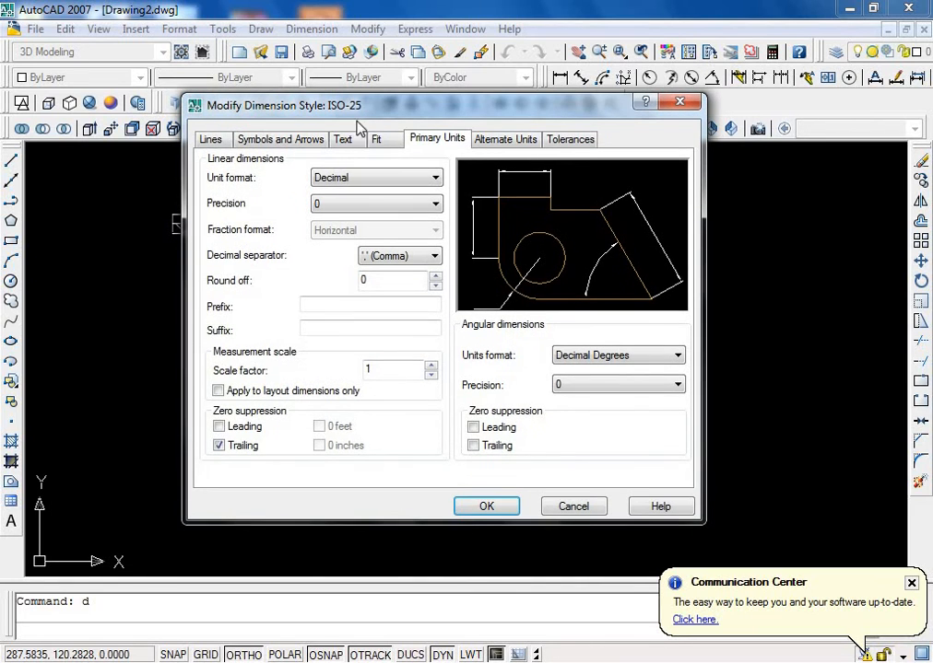
pyautogui.click(210, 138)
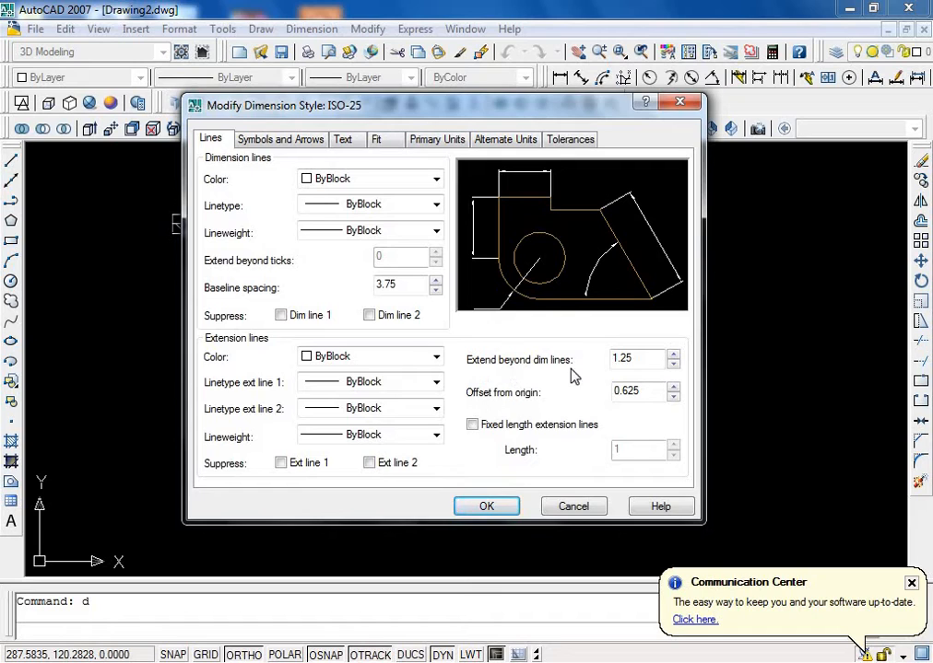
pyautogui.moveTo(638, 361); pyautogui.dragTo(602, 359)
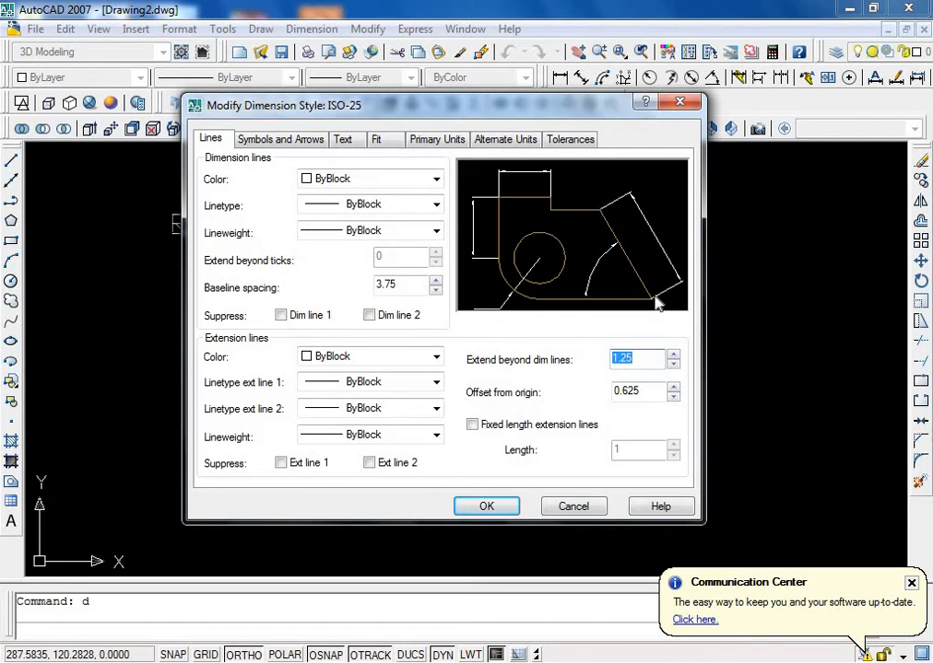
pyautogui.write('5')
pyautogui.moveTo(638, 393); pyautogui.dragTo(616, 393)
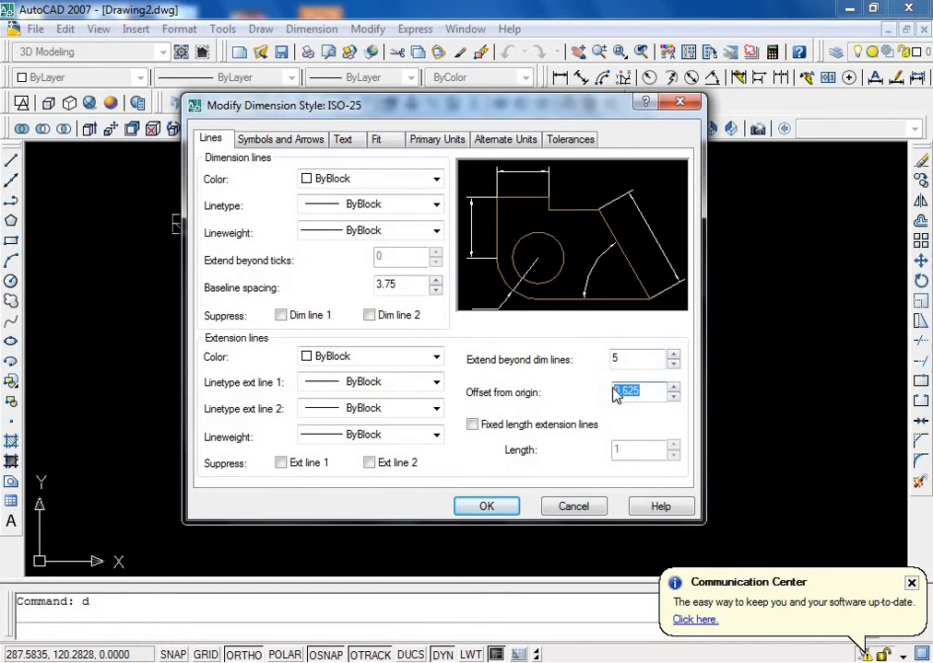
pyautogui.write('3')
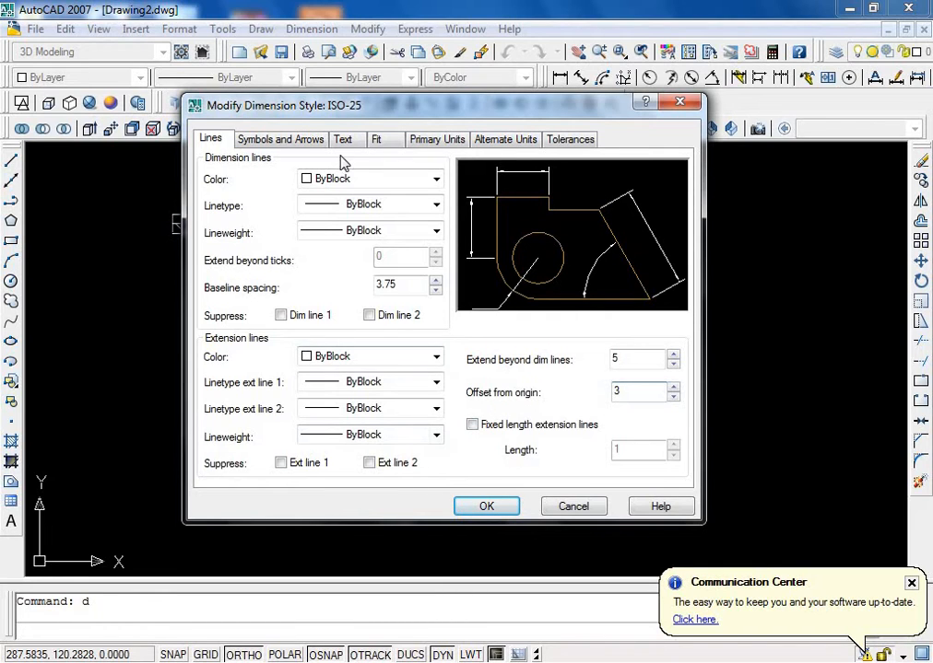
# Review the ISO-25 style's arrow, text, fit, unit and tolerance settings, and apply the modified style to the drawing.
pyautogui.click(306, 140)
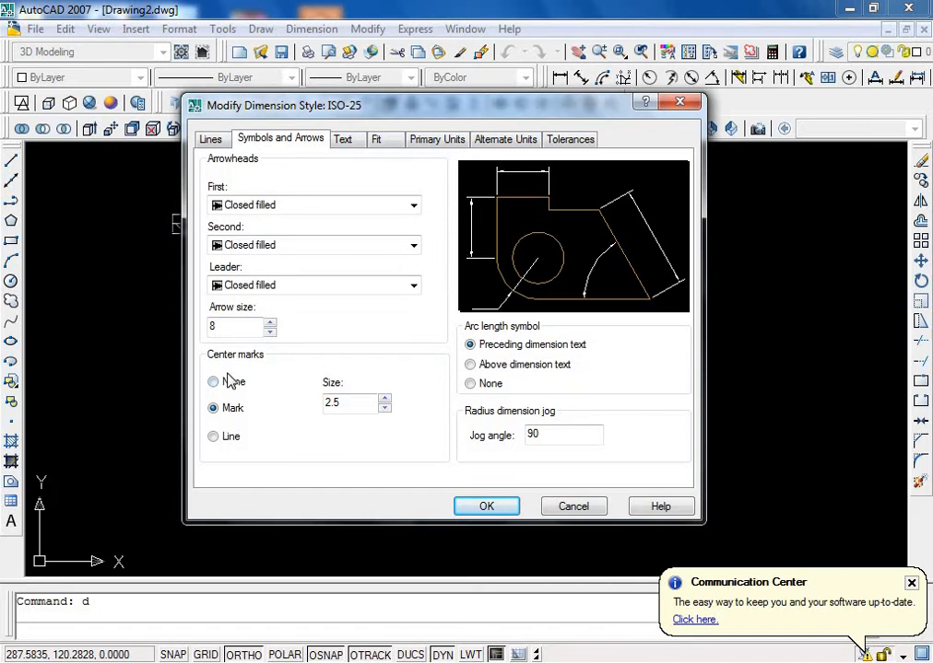
pyautogui.click(349, 141)
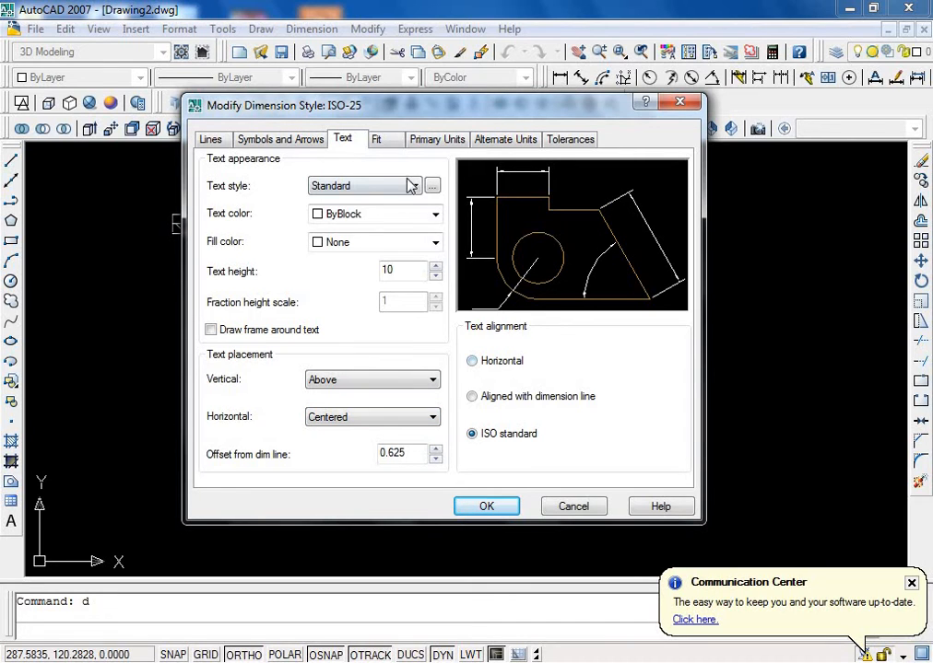
pyautogui.click(394, 145)
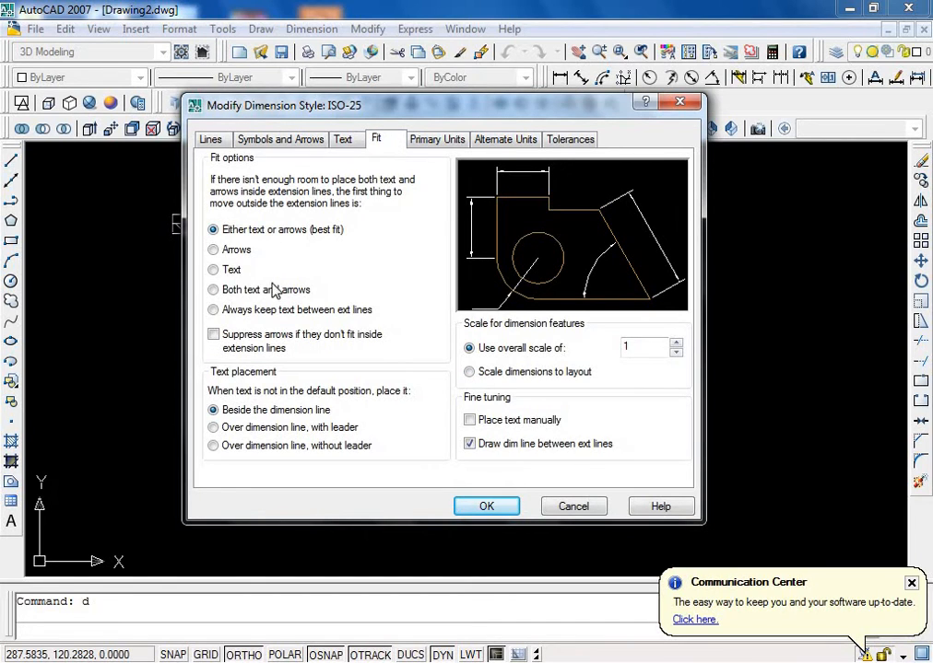
pyautogui.click(414, 145)
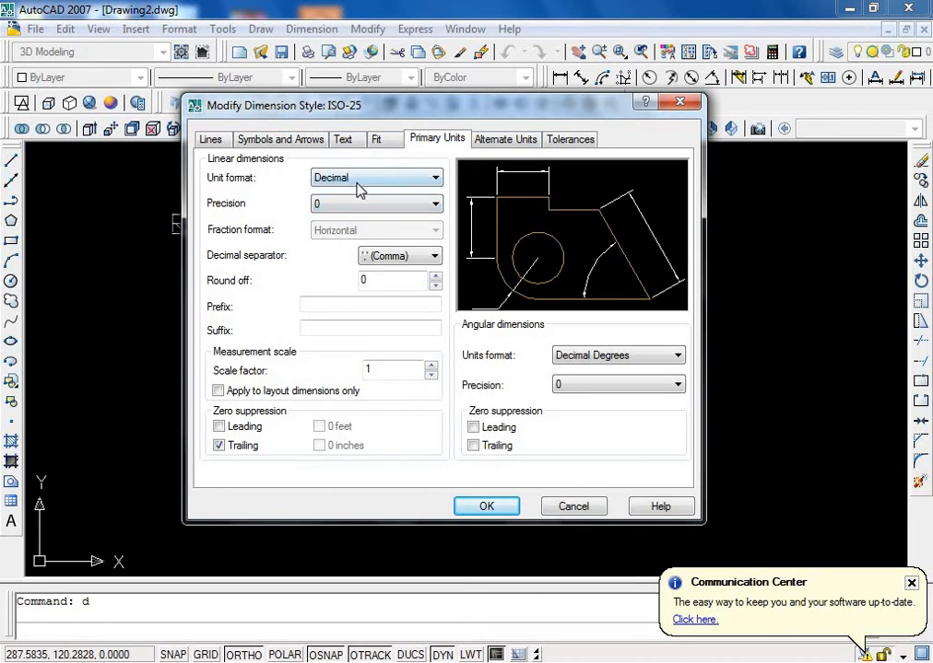
pyautogui.click(359, 184)
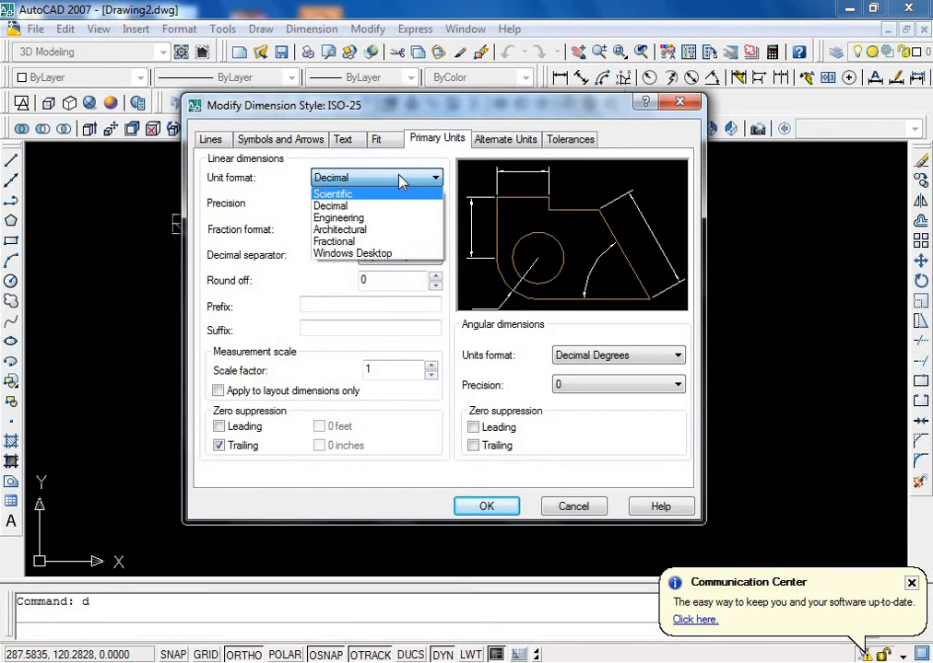
pyautogui.click(330, 278)
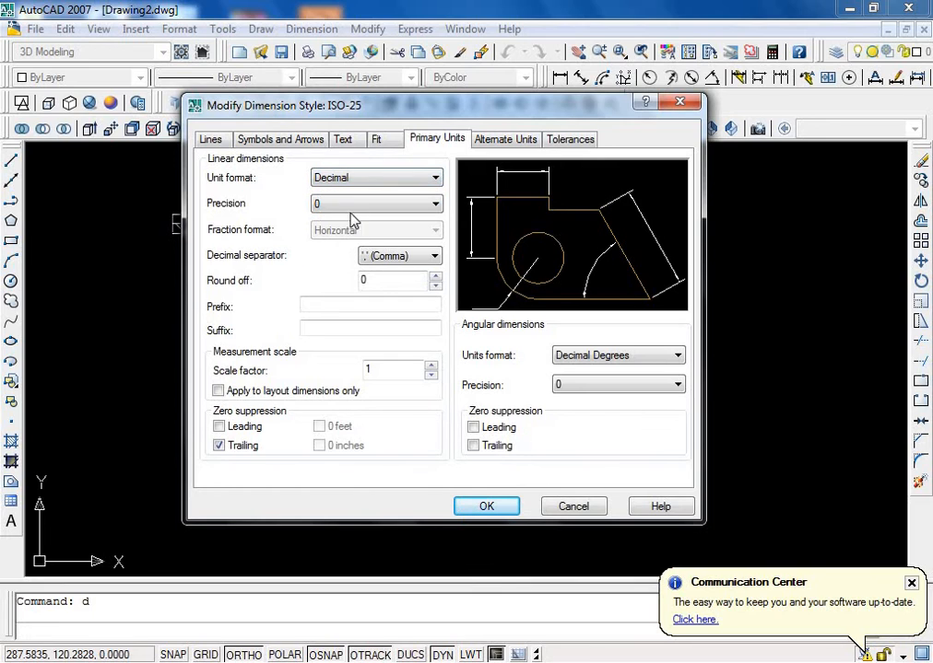
pyautogui.click(400, 262)
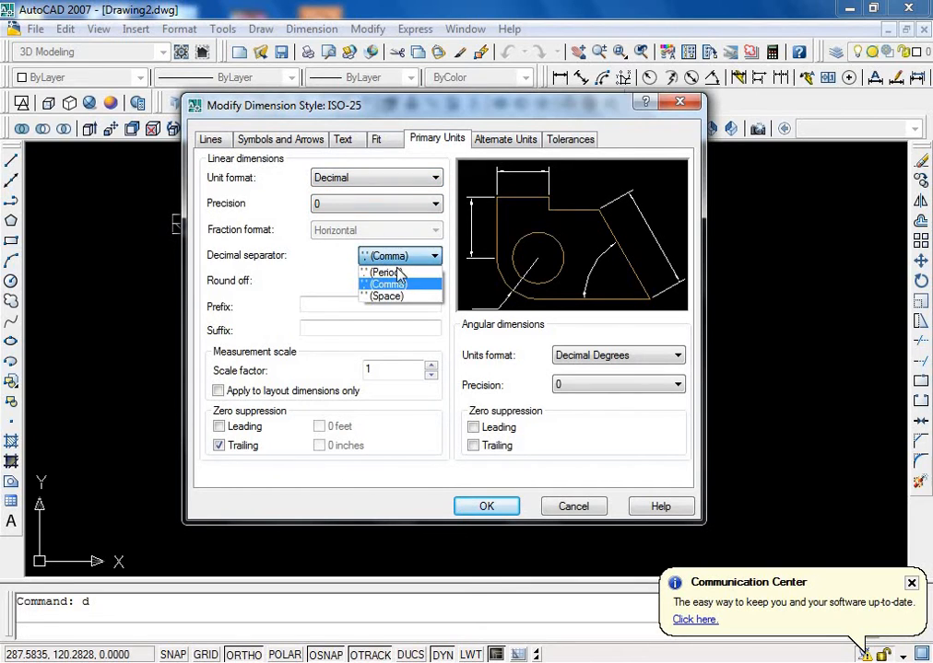
pyautogui.click(313, 271)
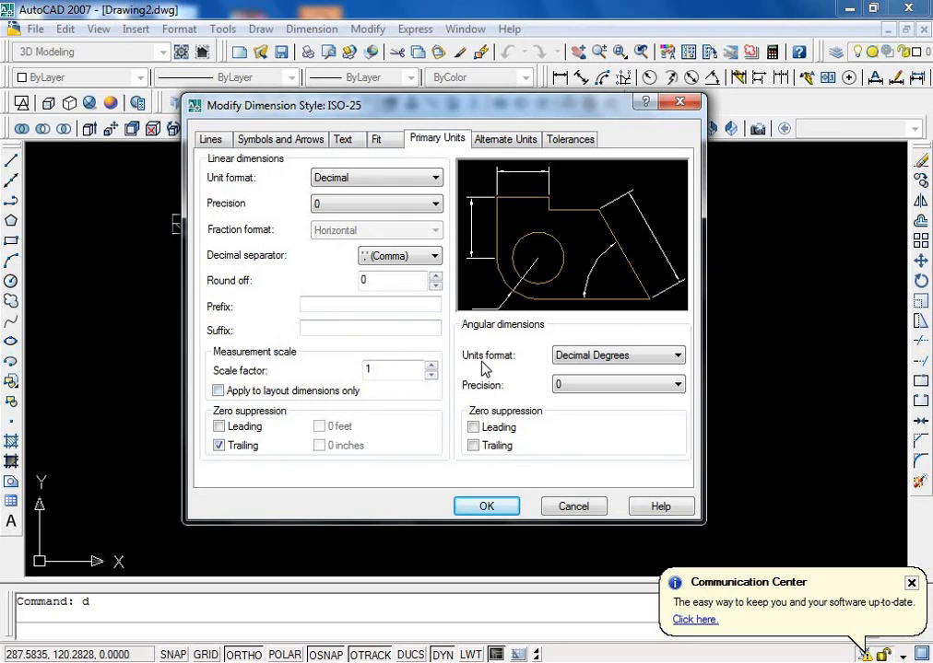
pyautogui.click(502, 141)
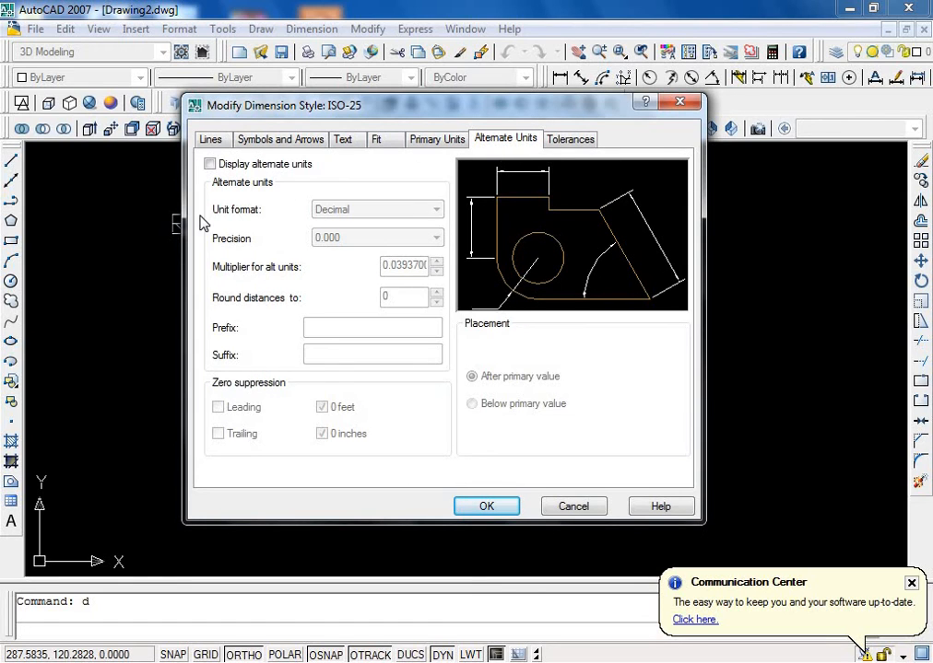
pyautogui.click(571, 141)
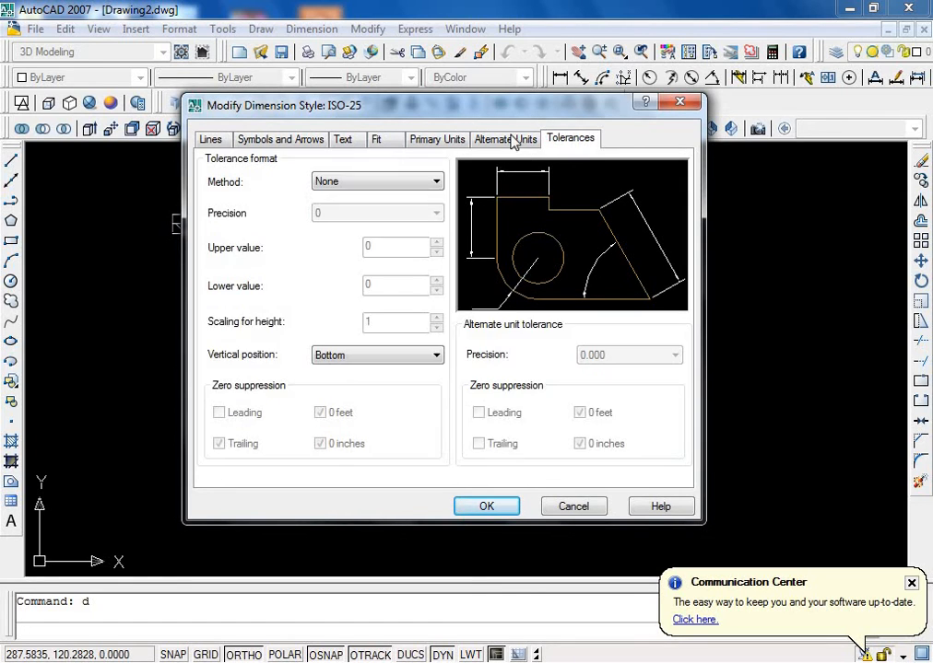
pyautogui.click(290, 141)
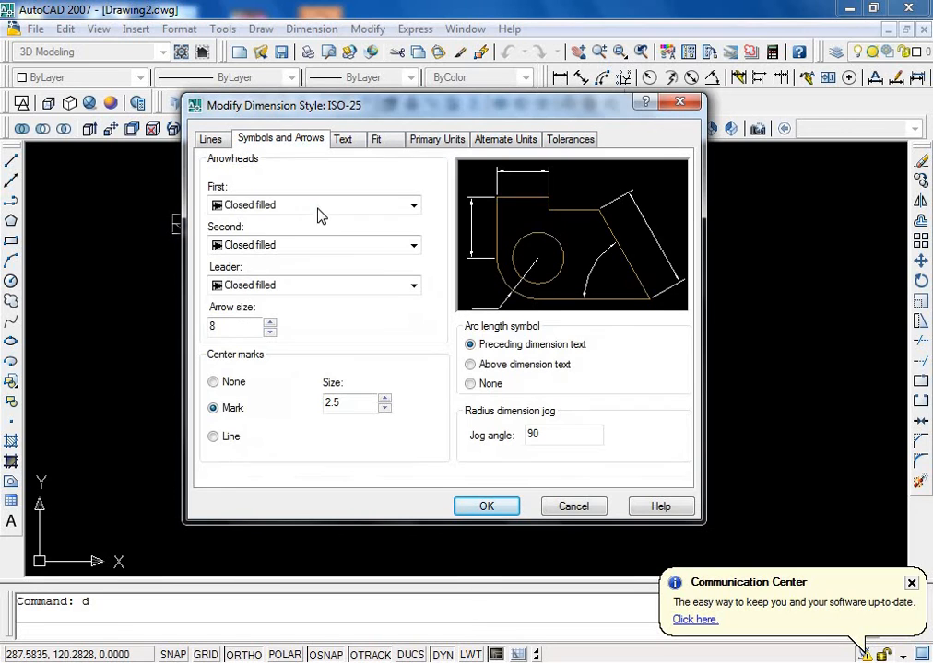
pyautogui.click(486, 506)
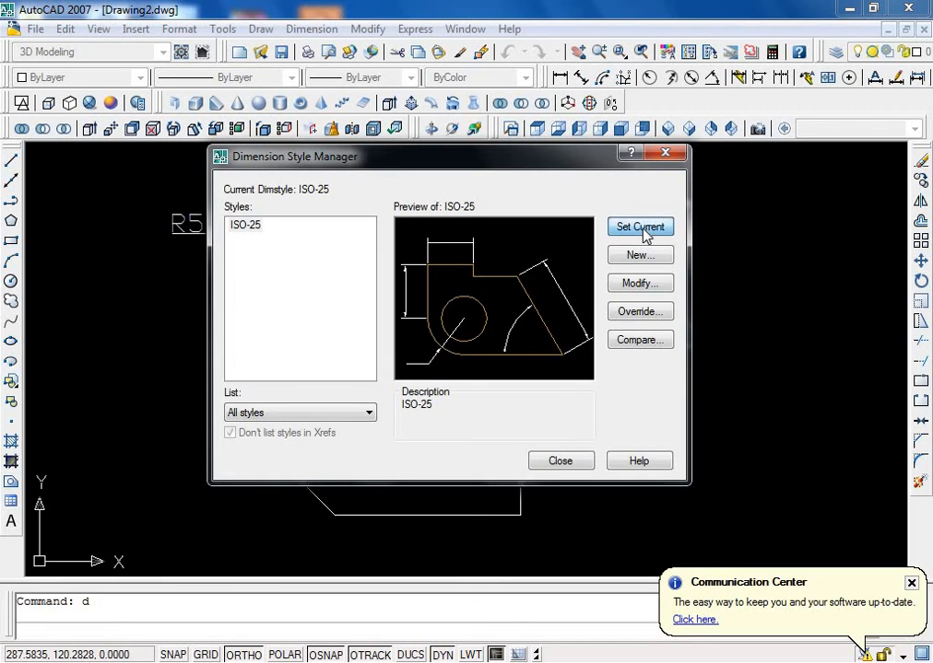
pyautogui.click(560, 461)
# Examine the extension lines of the linear dimensions above the plate profile at different magnifications.
pyautogui.scroll(1, 466, 383)
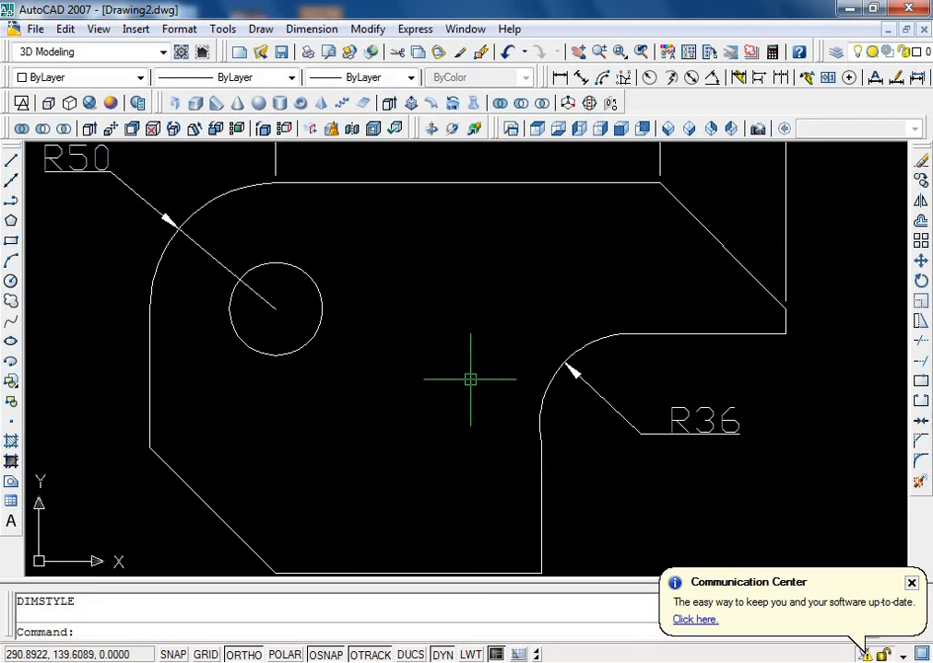
pyautogui.scroll(-1, 465, 383)
pyautogui.scroll(1, 466, 384)
pyautogui.scroll(-3, 562, 309)
pyautogui.scroll(2, 554, 312)
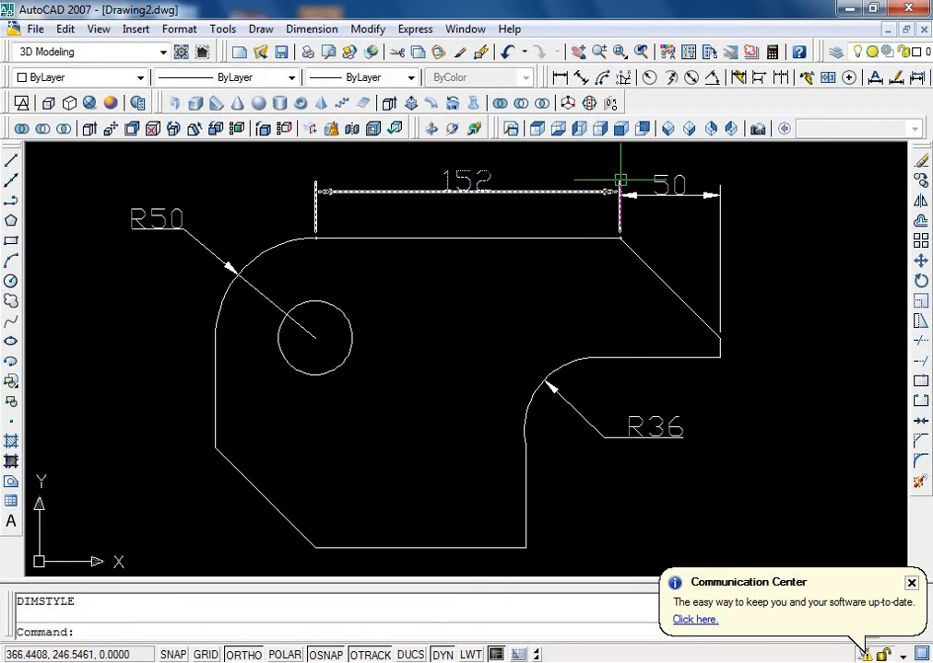
pyautogui.scroll(2, 621, 181)
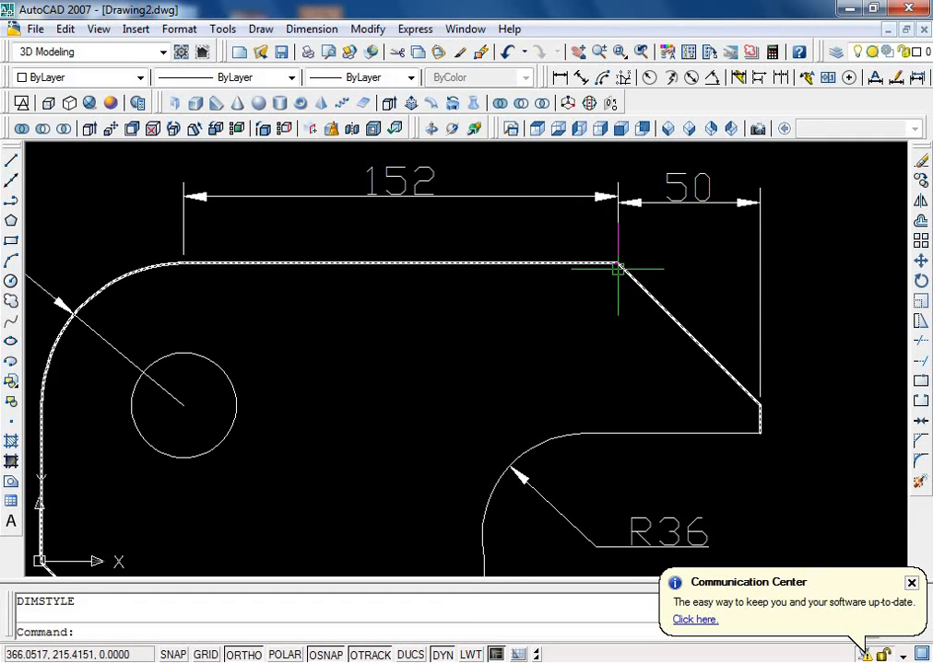
pyautogui.scroll(2, 616, 250)
pyautogui.scroll(-5, 599, 258)
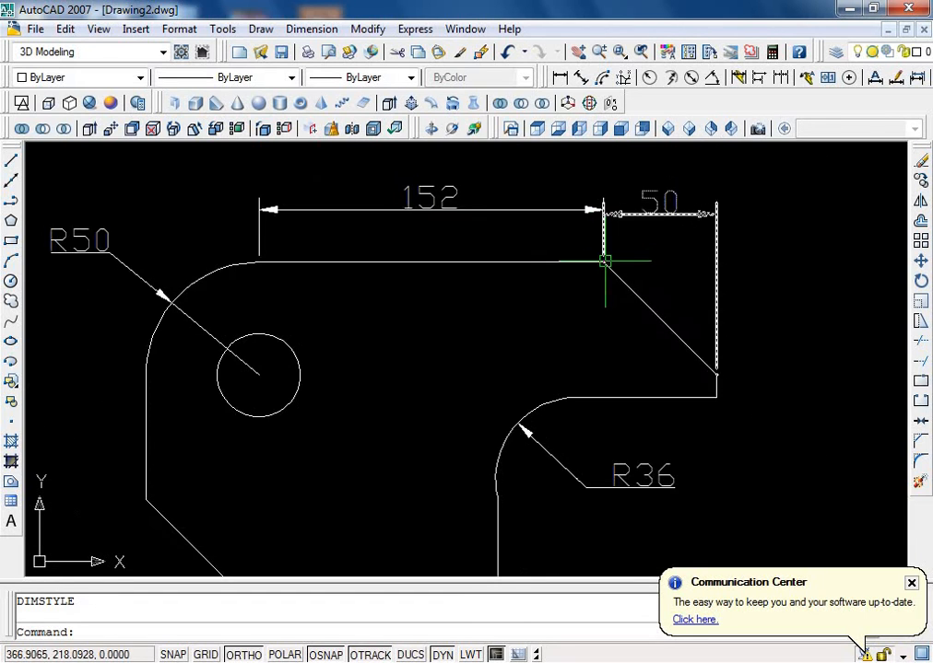
pyautogui.scroll(2, 564, 307)
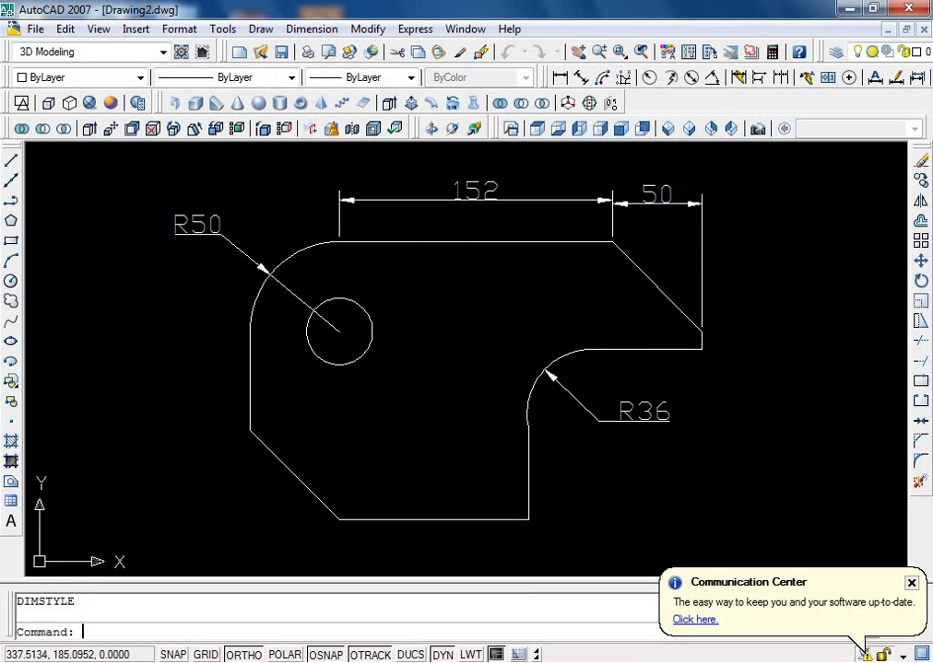
# Set the ISO-25 style's extension lines to extend 10 beyond the dimension lines and apply the change.
pyautogui.press('Return')
pyautogui.click(640, 271)
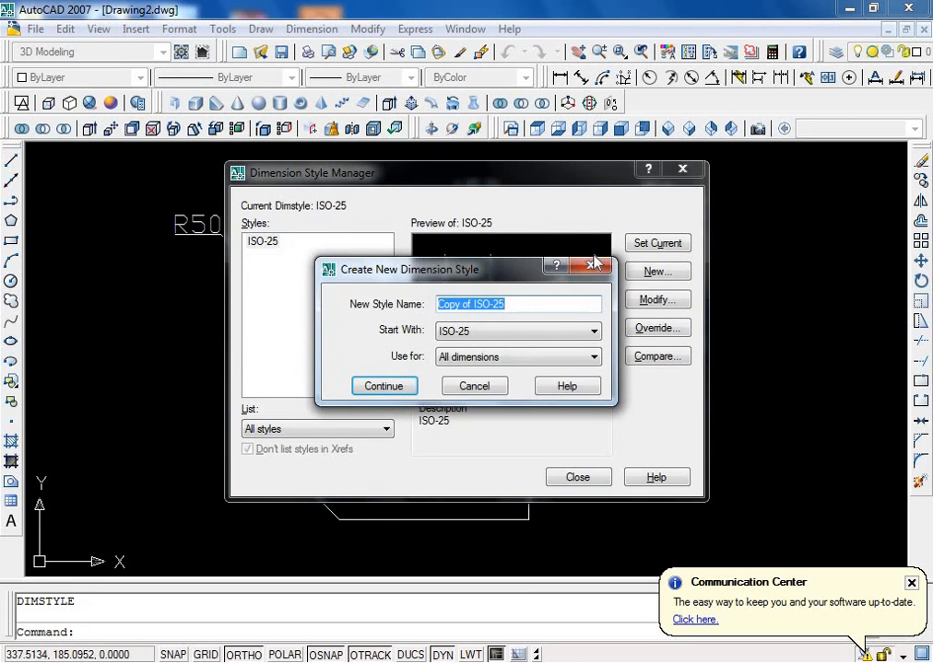
pyautogui.click(591, 269)
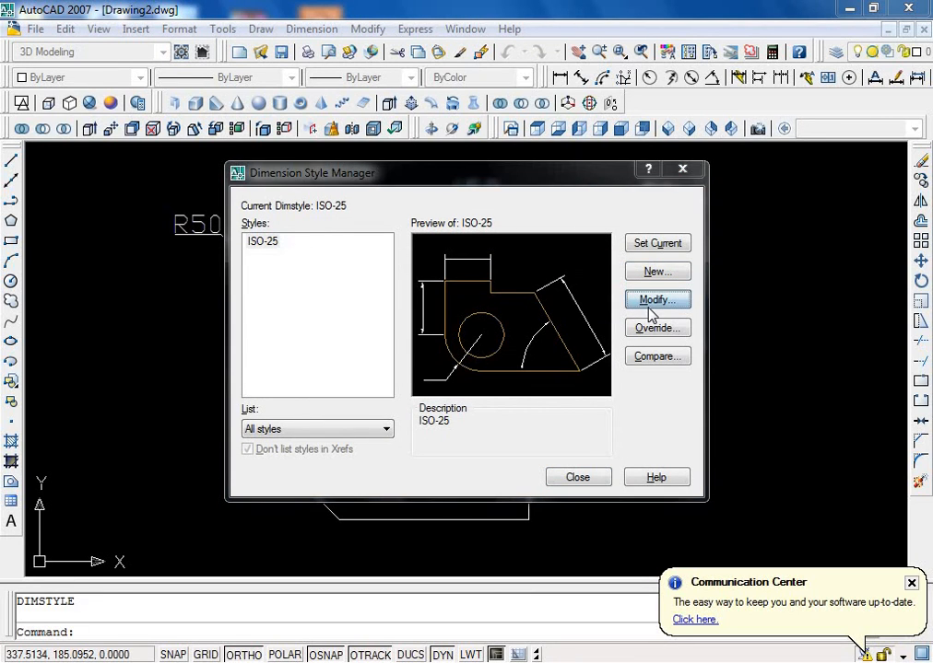
pyautogui.click(650, 310)
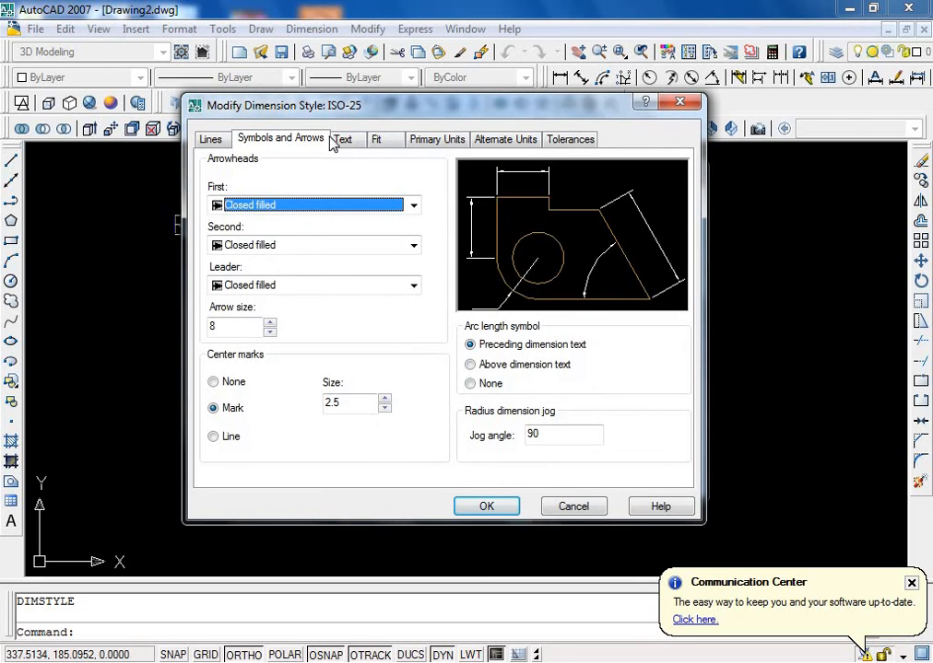
pyautogui.click(342, 141)
pyautogui.click(259, 140)
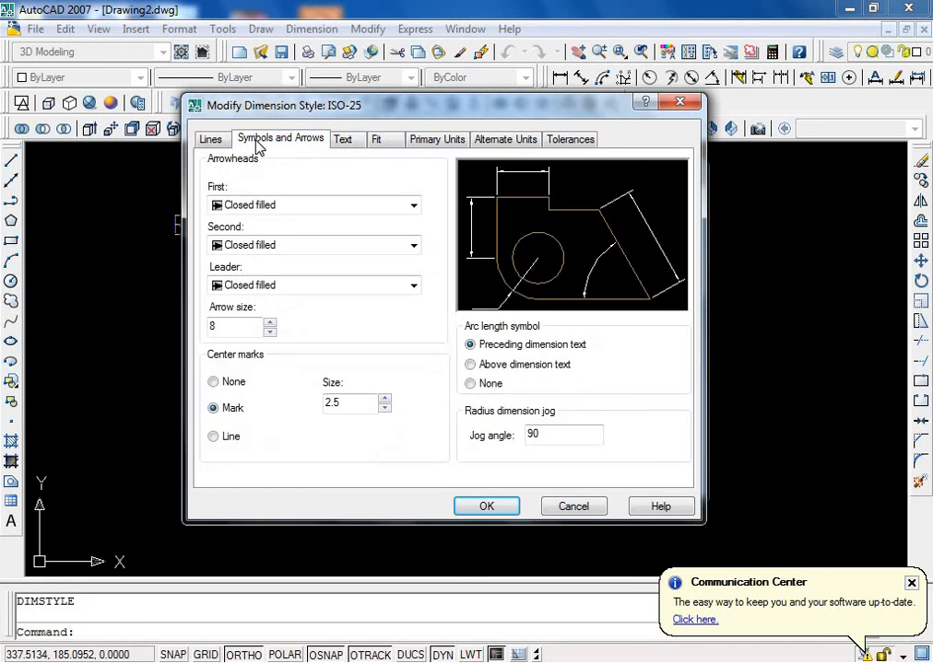
pyautogui.click(214, 143)
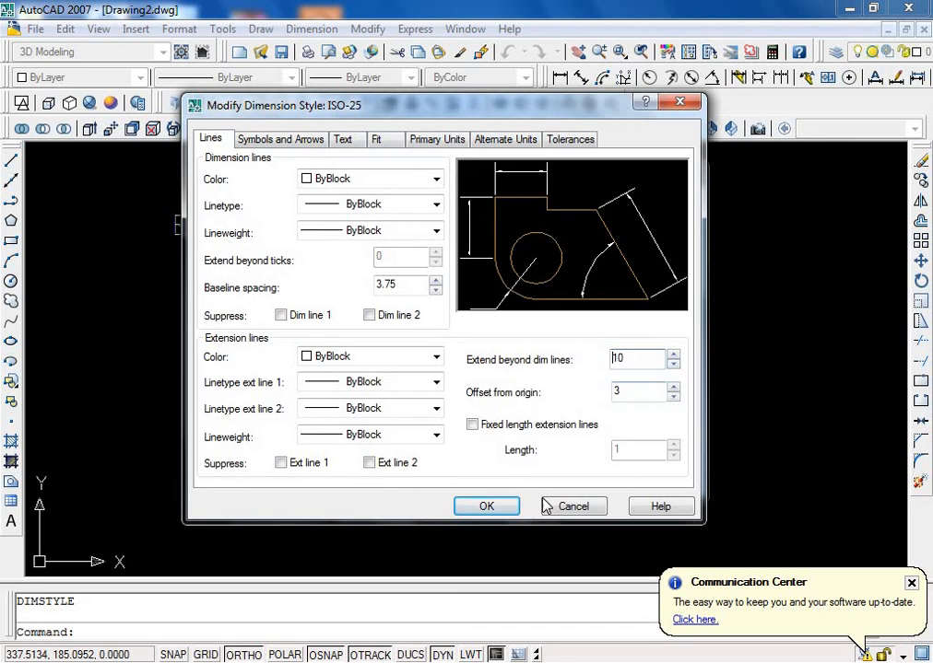
pyautogui.click(486, 506)
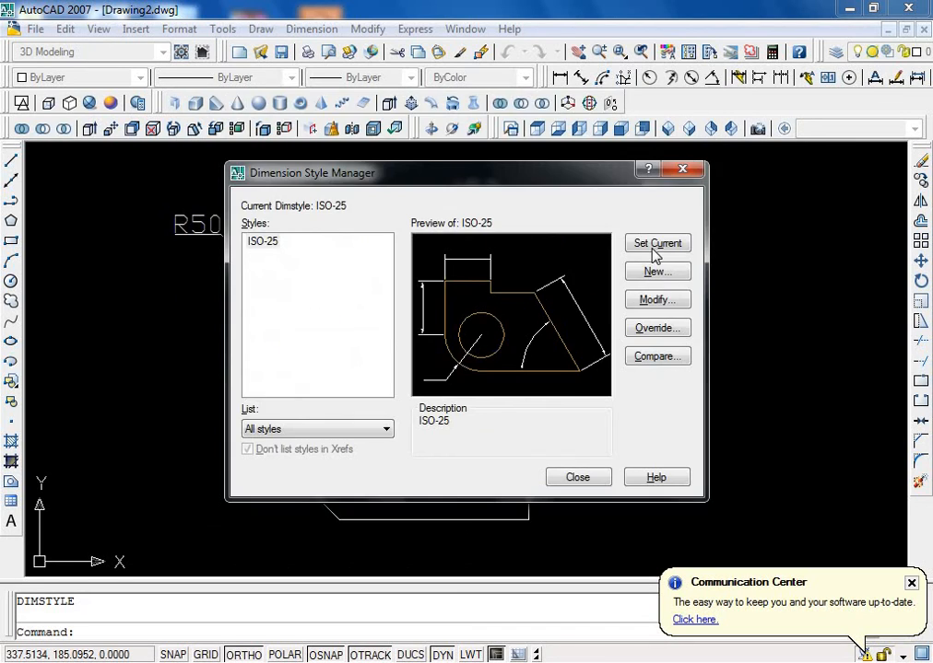
pyautogui.click(579, 478)
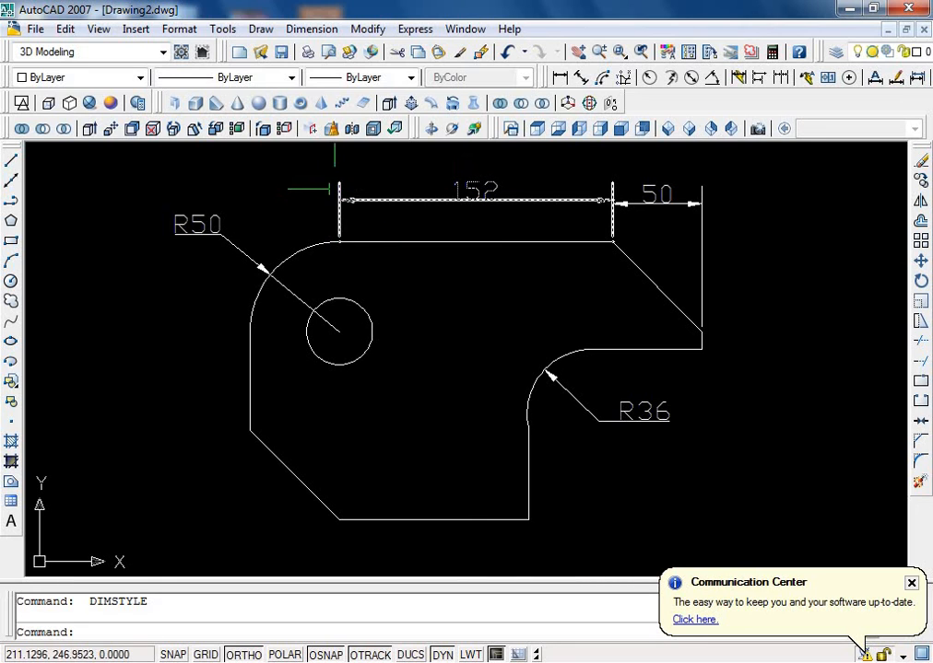
# Set the ISO-25 style's extension line offset from origin to 5 and check the gap at the plate's upper edge.
pyautogui.press('Return')
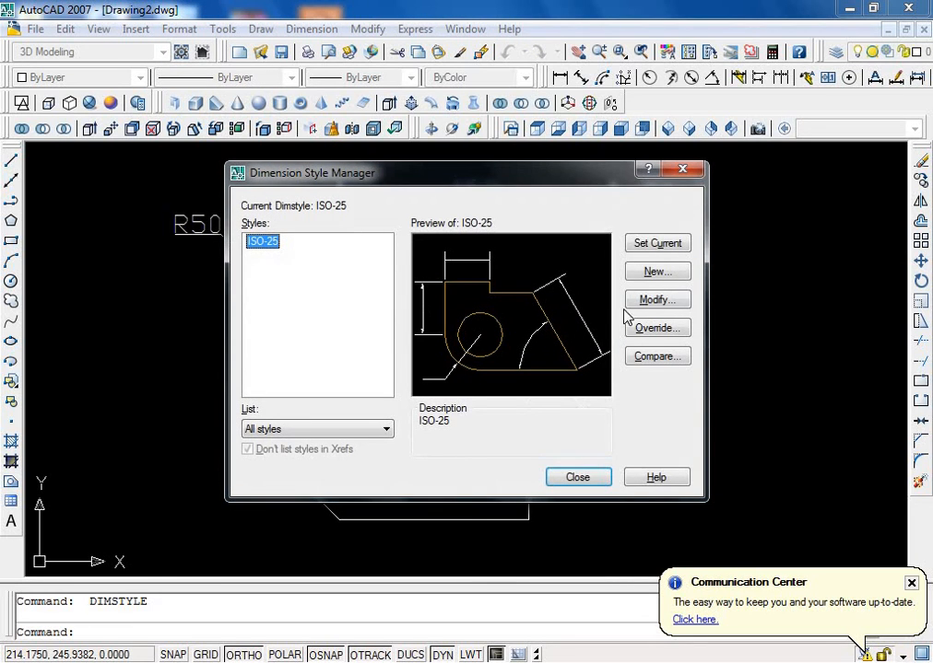
pyautogui.click(638, 301)
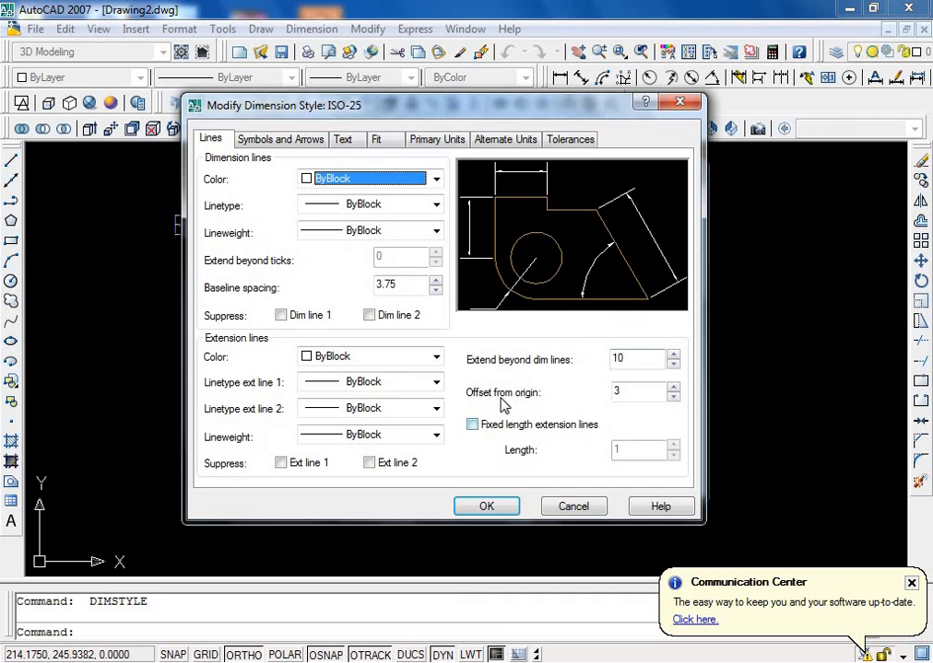
pyautogui.click(601, 392)
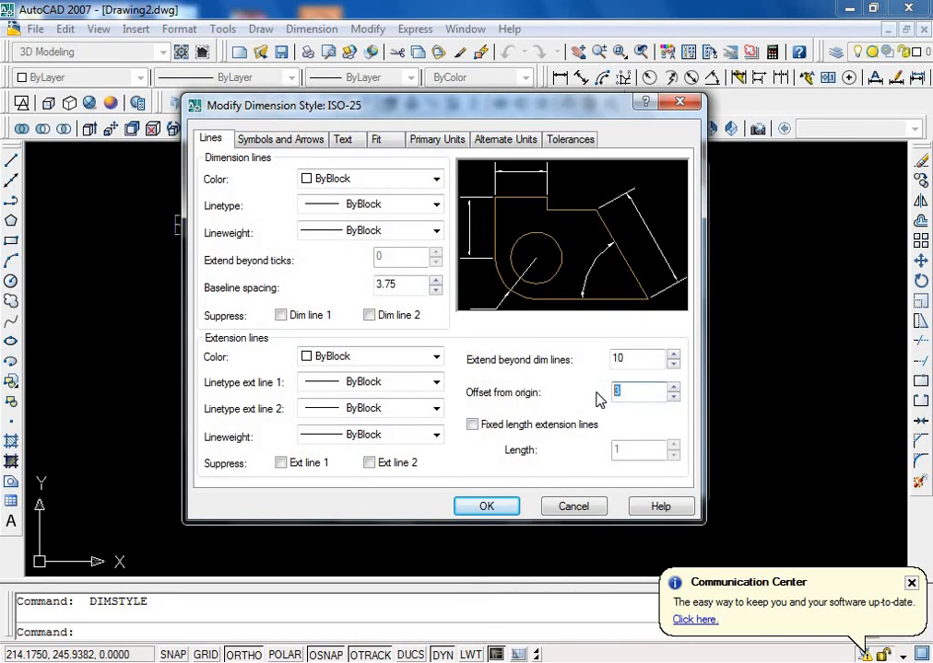
pyautogui.click(493, 508)
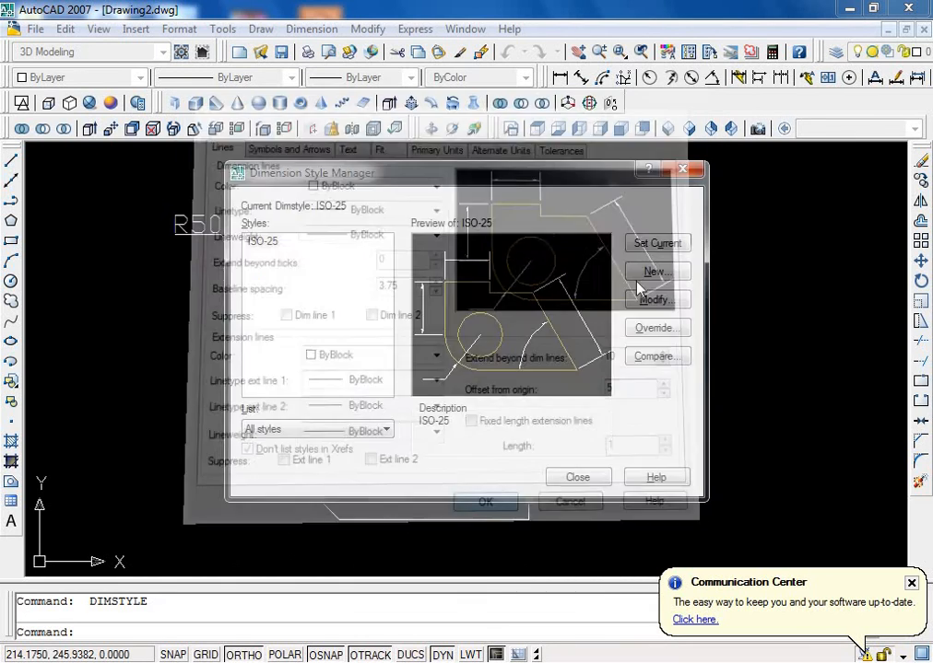
pyautogui.click(593, 475)
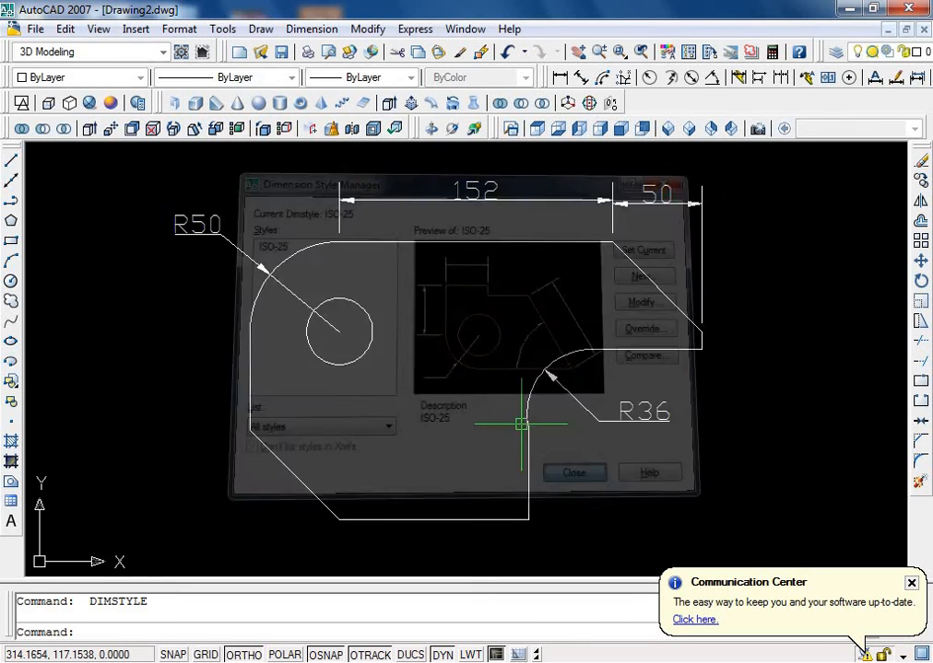
pyautogui.scroll(3, 338, 233)
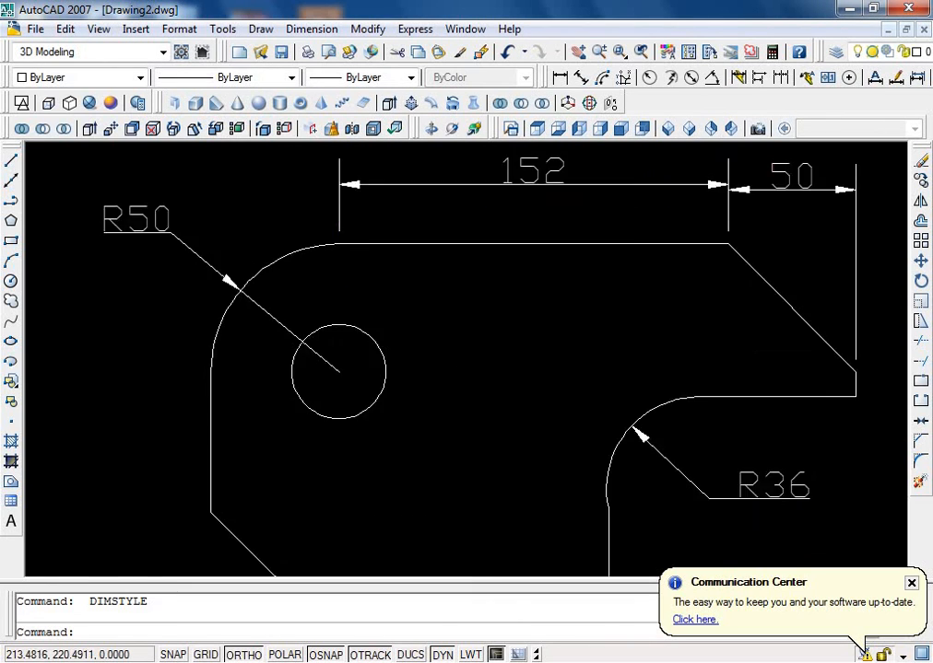
pyautogui.scroll(-4, 334, 221)
pyautogui.scroll(2, 334, 247)
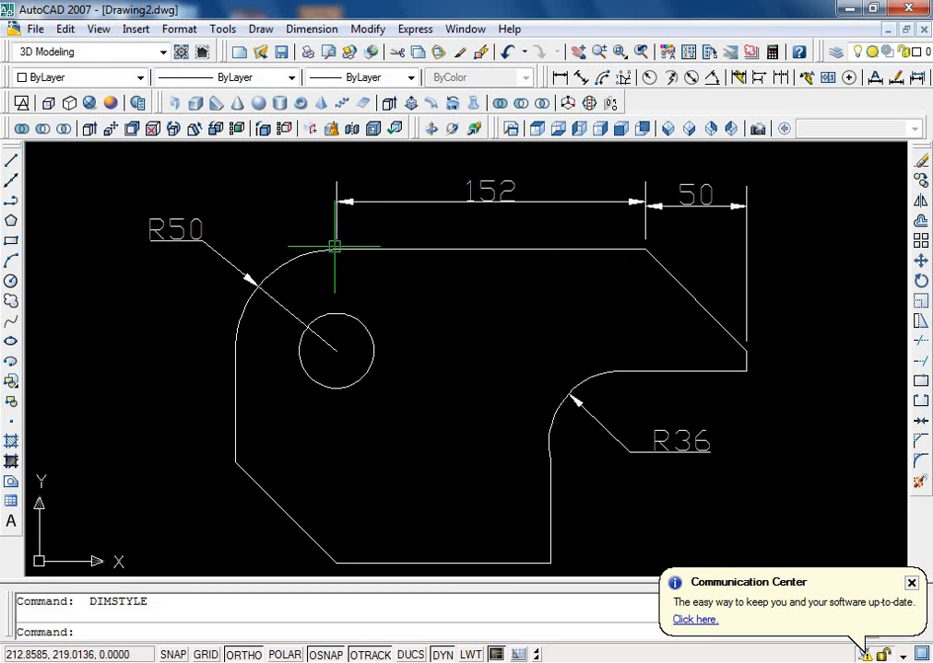
pyautogui.scroll(-3, 432, 267)
# Change the ISO-25 style's extension line color to Yellow and make the style current for the drawing.
pyautogui.press('Return')
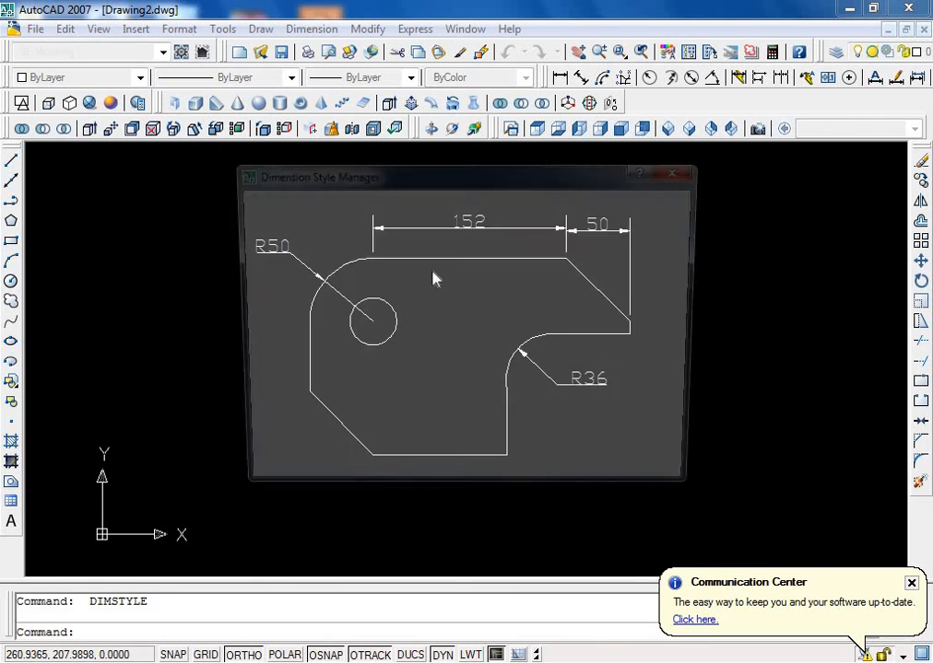
pyautogui.click(667, 305)
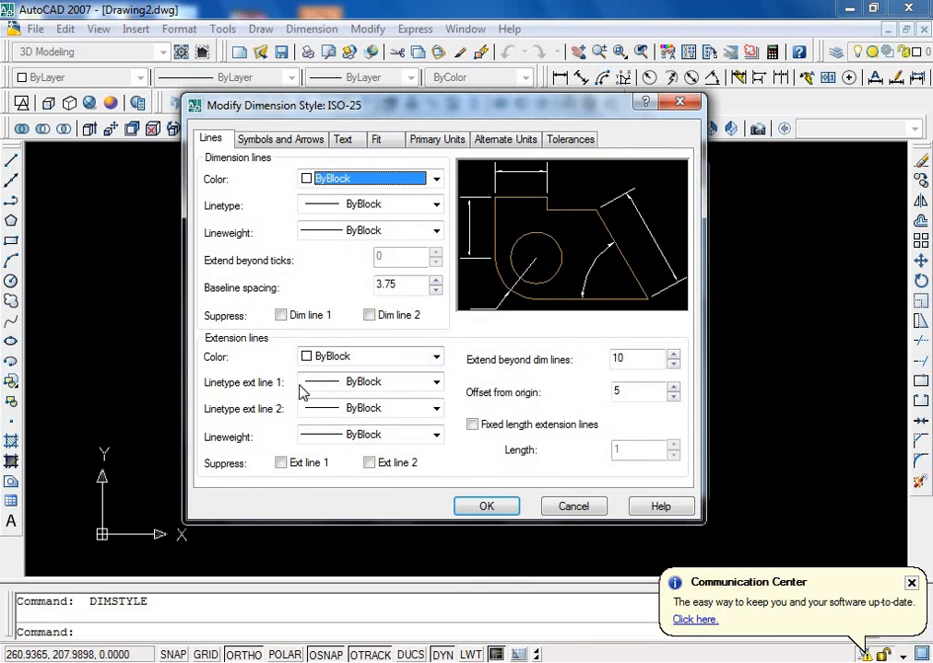
pyautogui.click(365, 364)
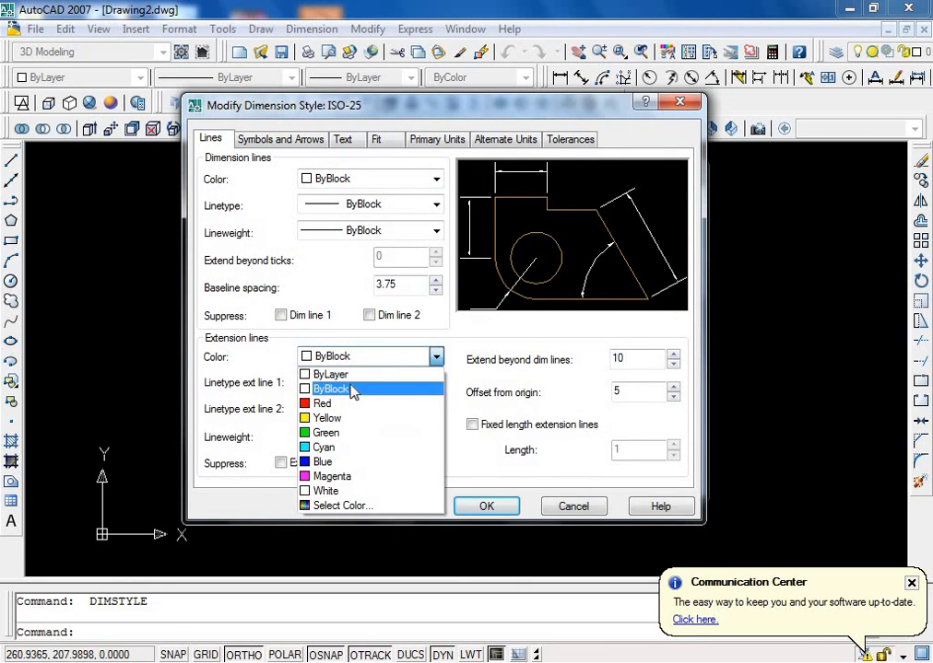
pyautogui.click(356, 417)
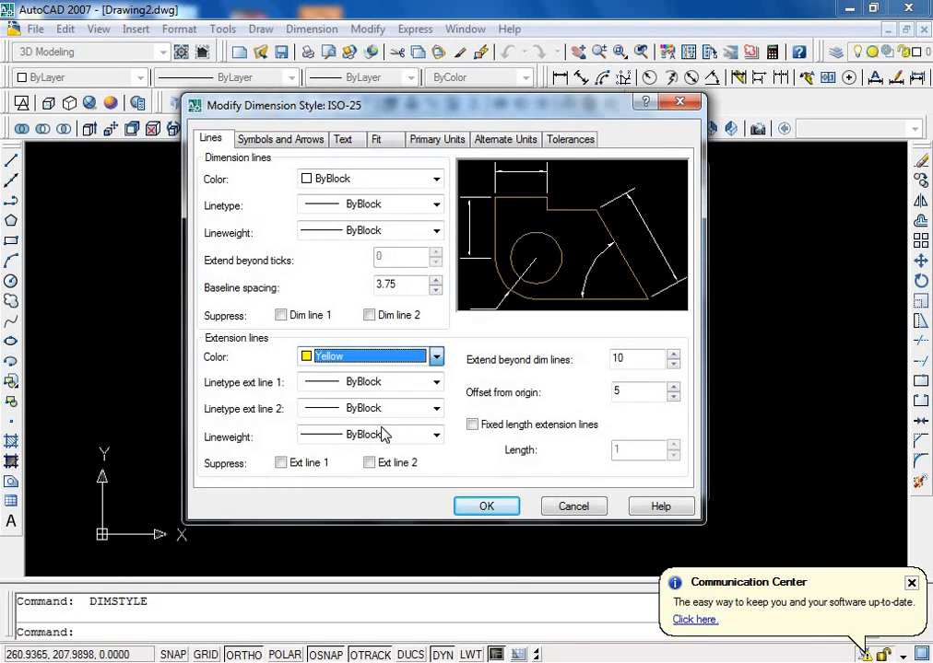
pyautogui.click(475, 506)
pyautogui.click(649, 244)
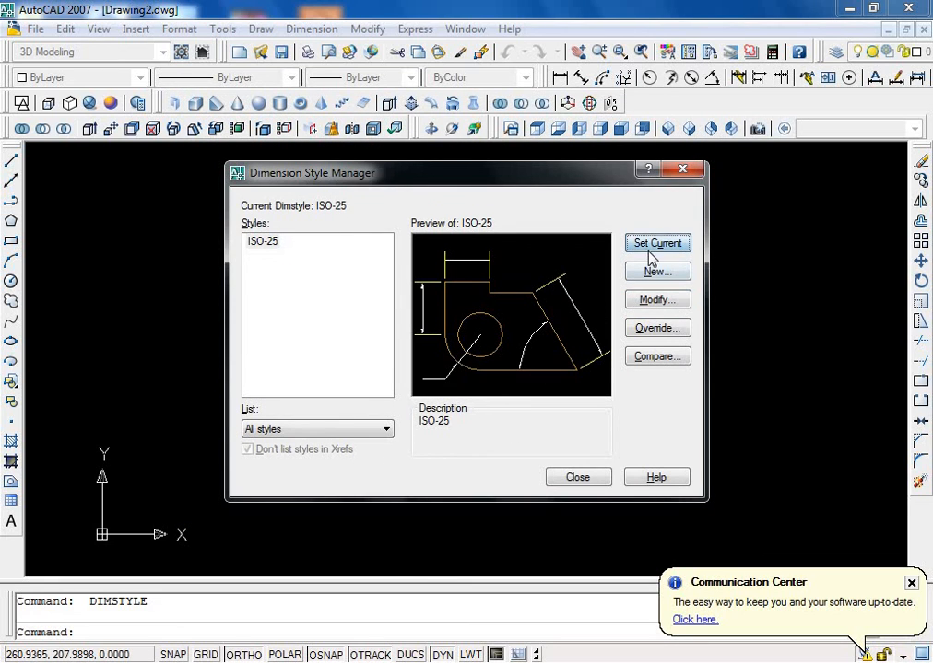
pyautogui.click(597, 478)
pyautogui.scroll(2, 564, 302)
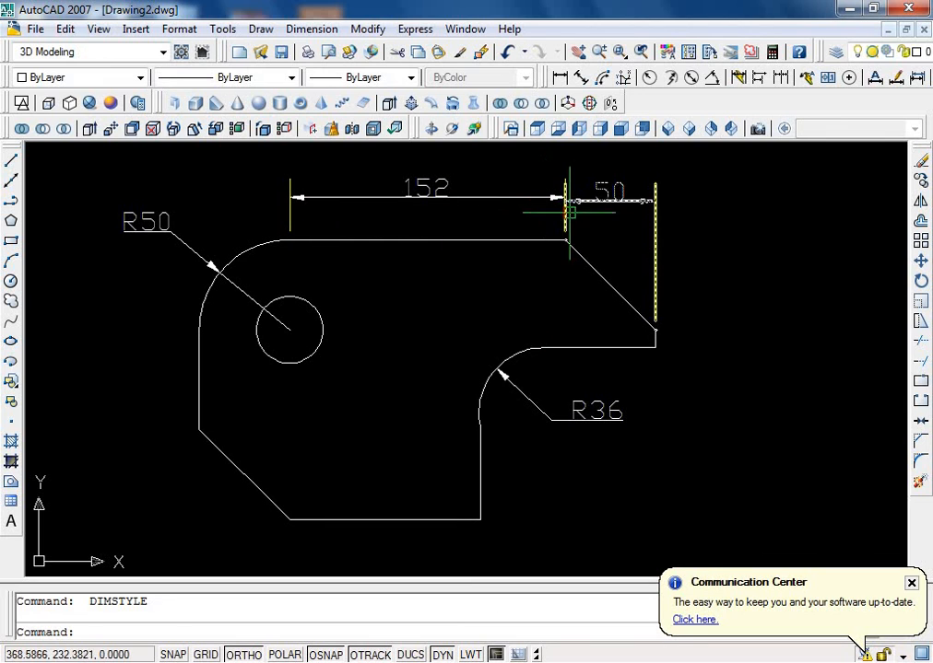
# Open the ISO-25 dimension style for modification.
pyautogui.press('Return')
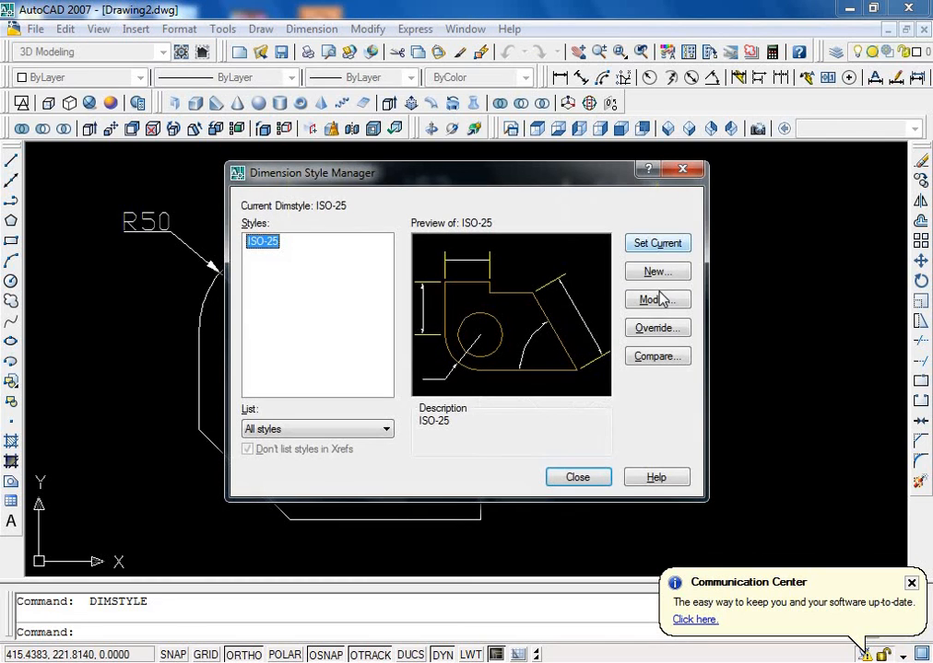
pyautogui.click(659, 300)
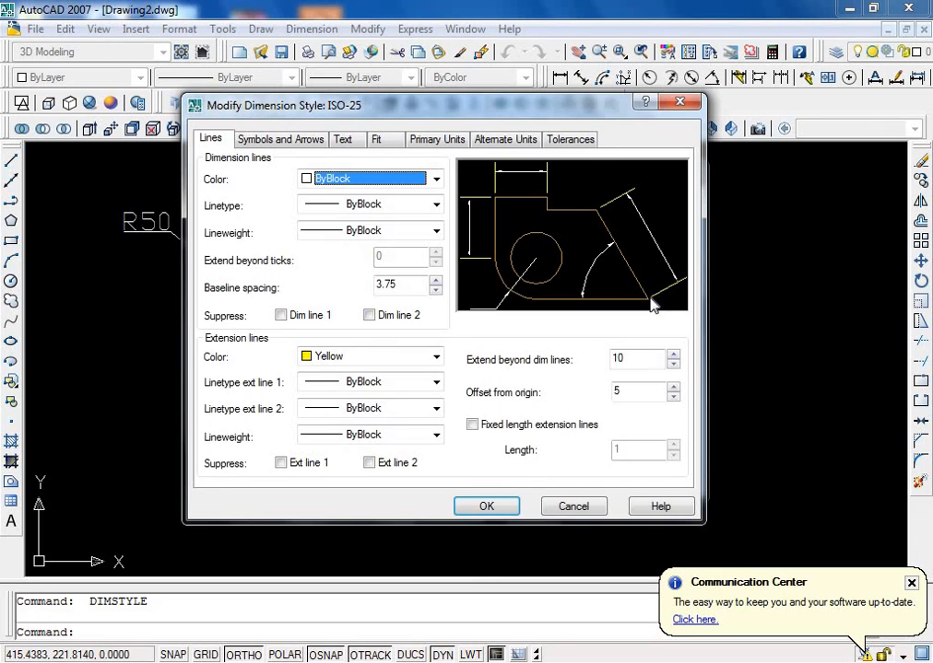